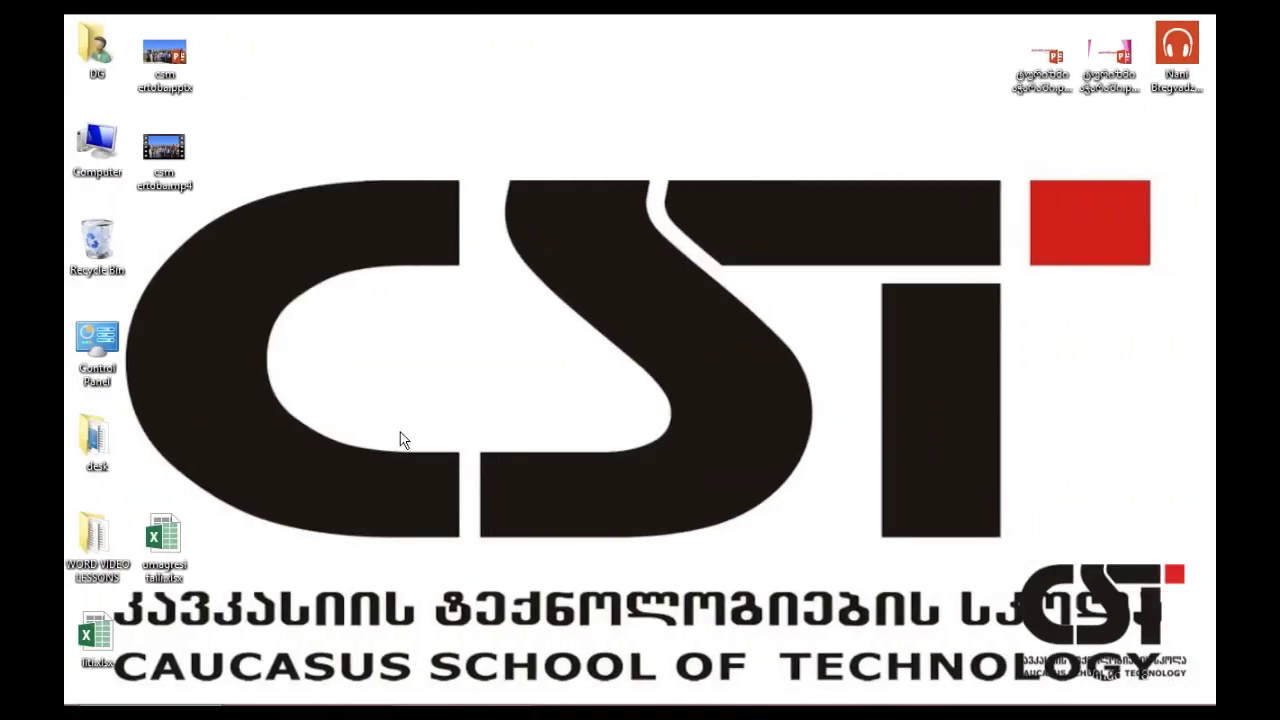
Launch Excel 2013 from its taskbar icon
mouse_move(295, 712)
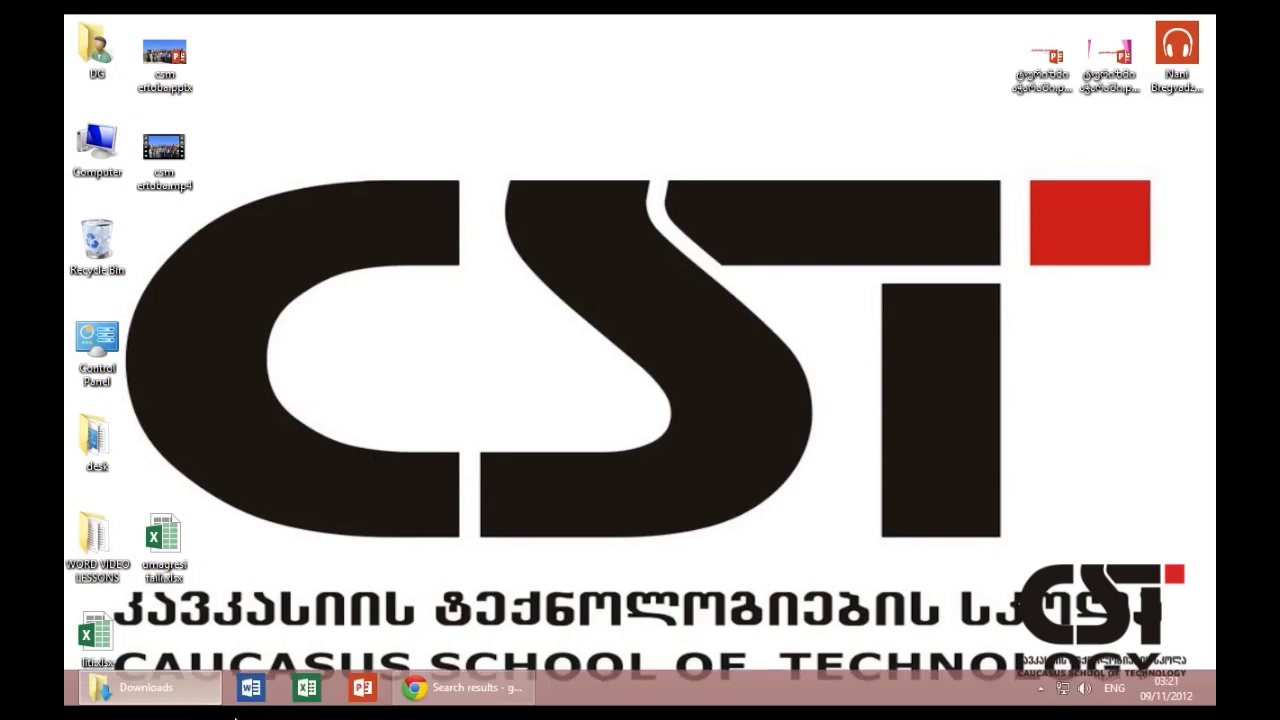
click(307, 690)
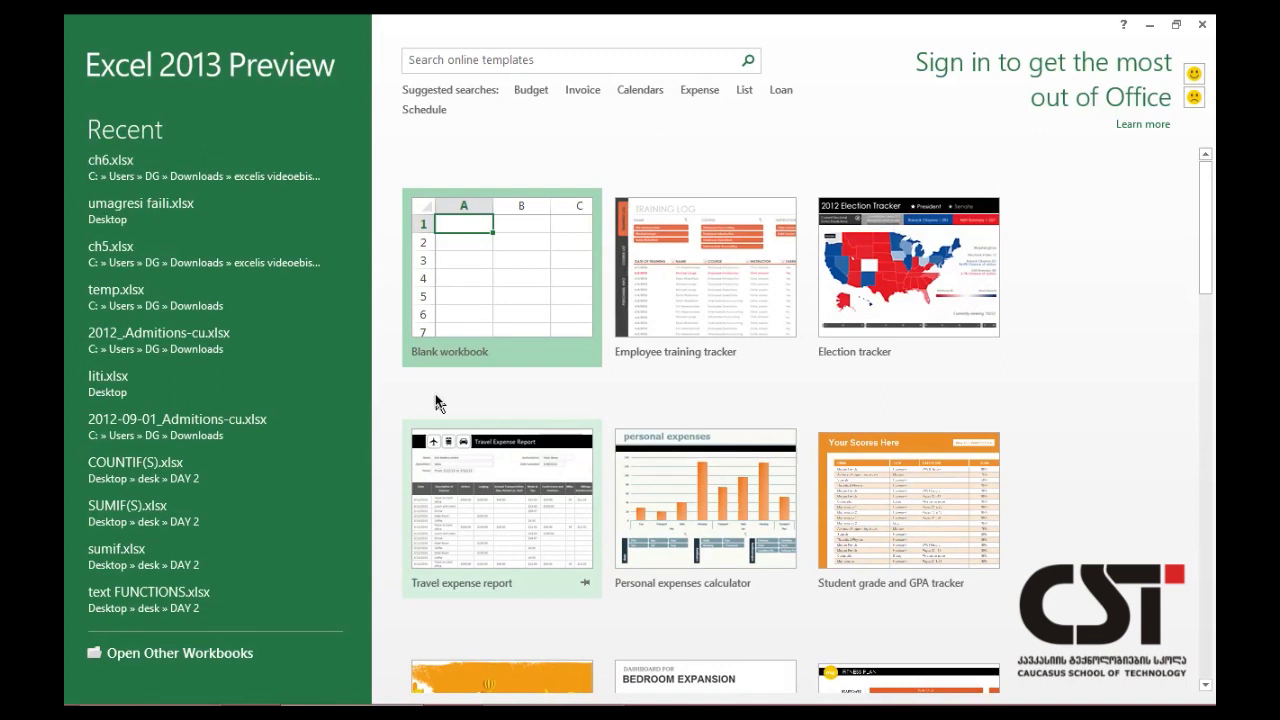
Start a blank workbook, open COUNTIF(S).xlsx from Recent Workbooks, and close the activation wizard
click(499, 324)
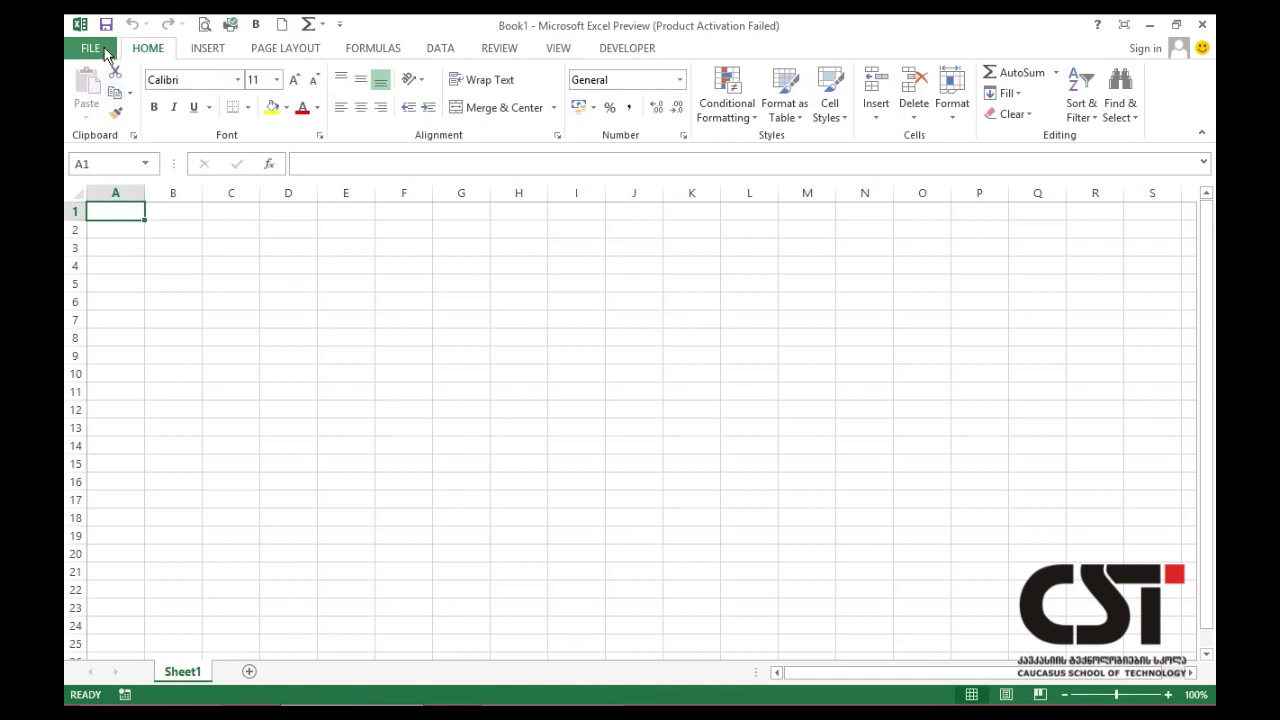
click(91, 48)
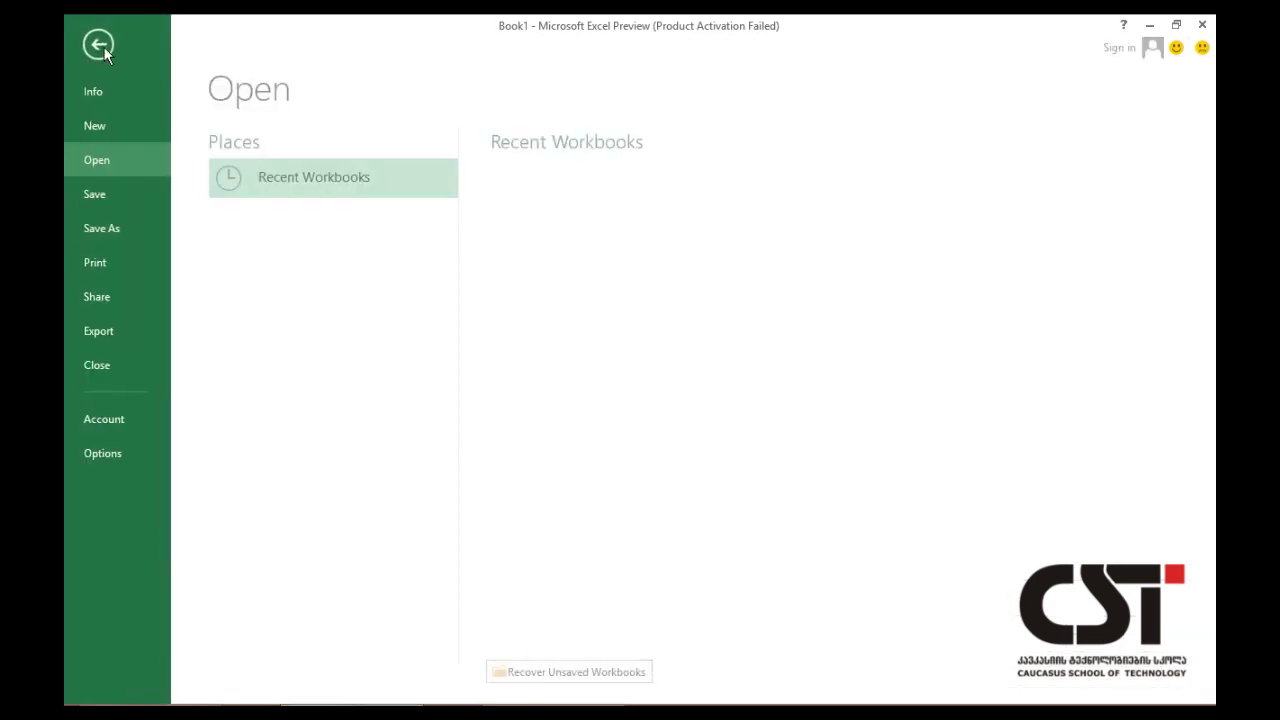
click(103, 165)
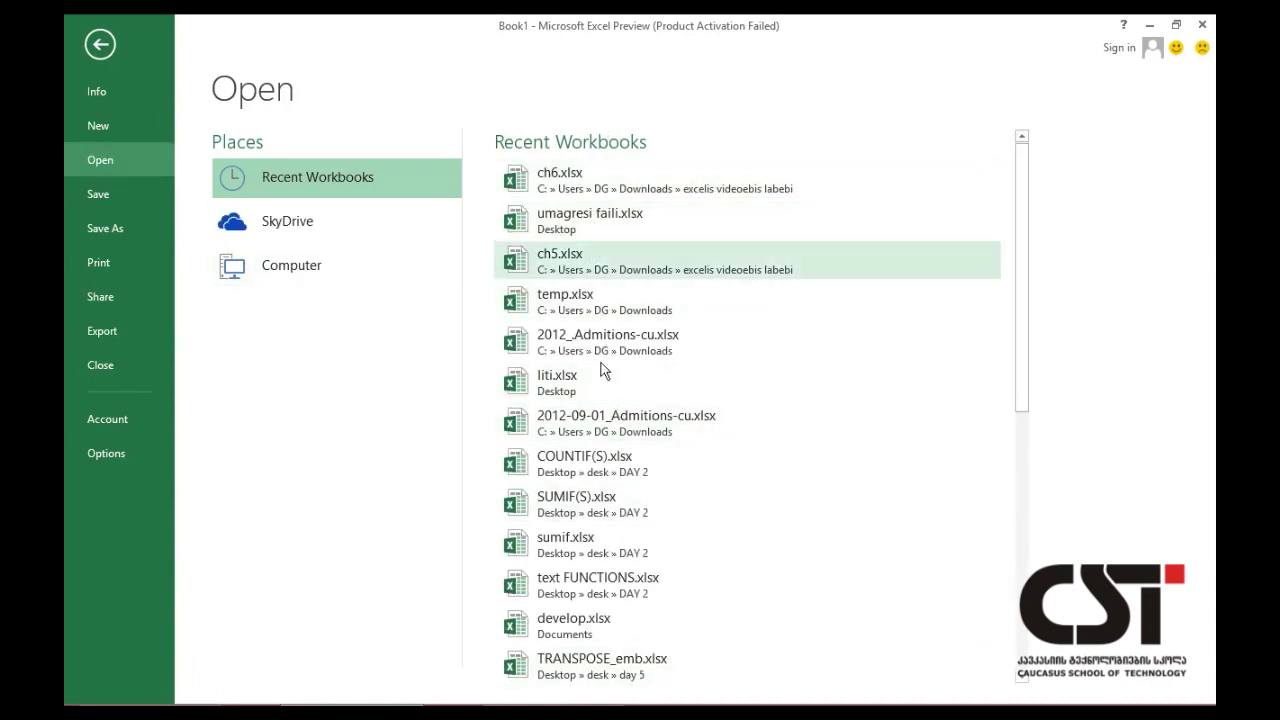
click(594, 474)
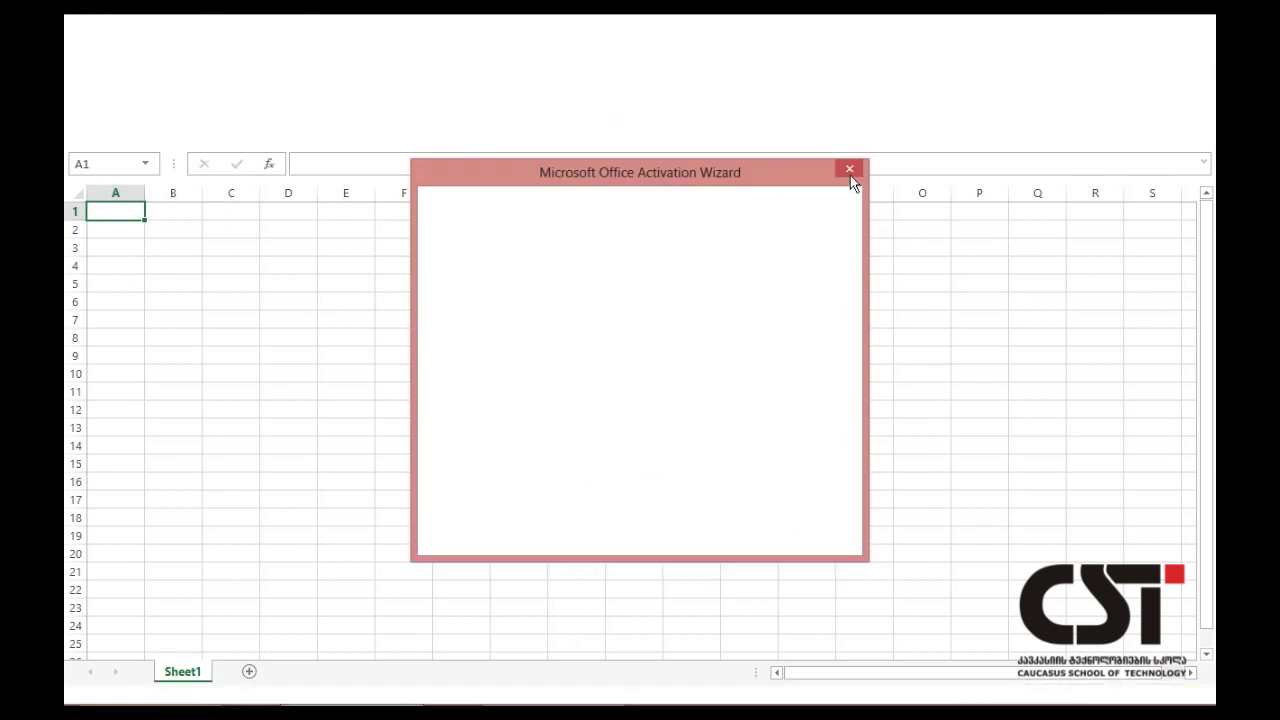
click(850, 175)
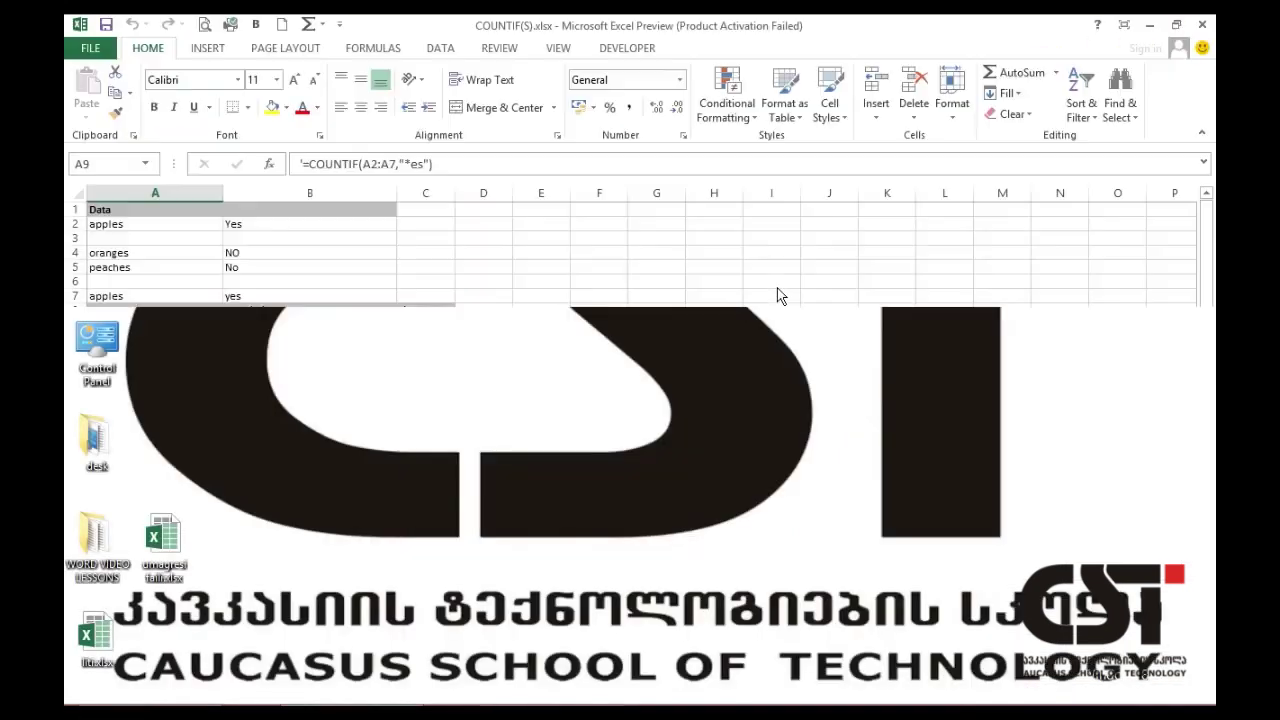
Select cell E9, then go to the backstage Open page listing recent workbooks
click(532, 355)
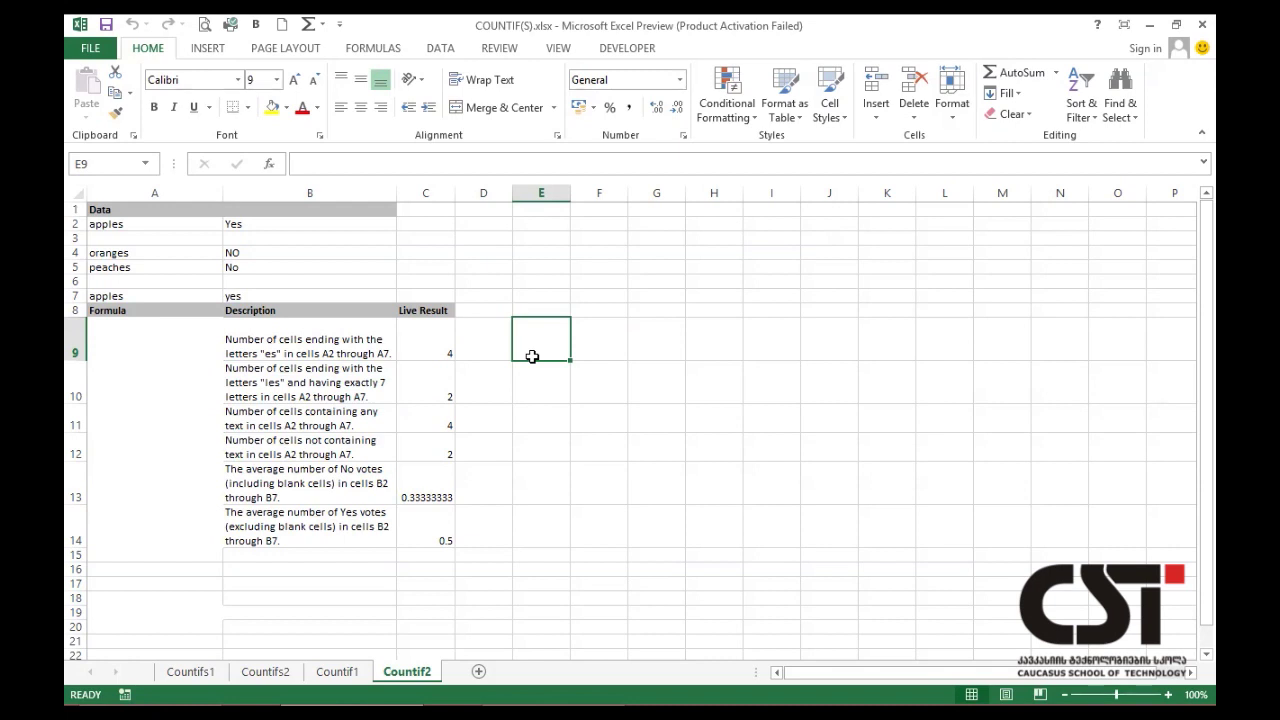
click(94, 48)
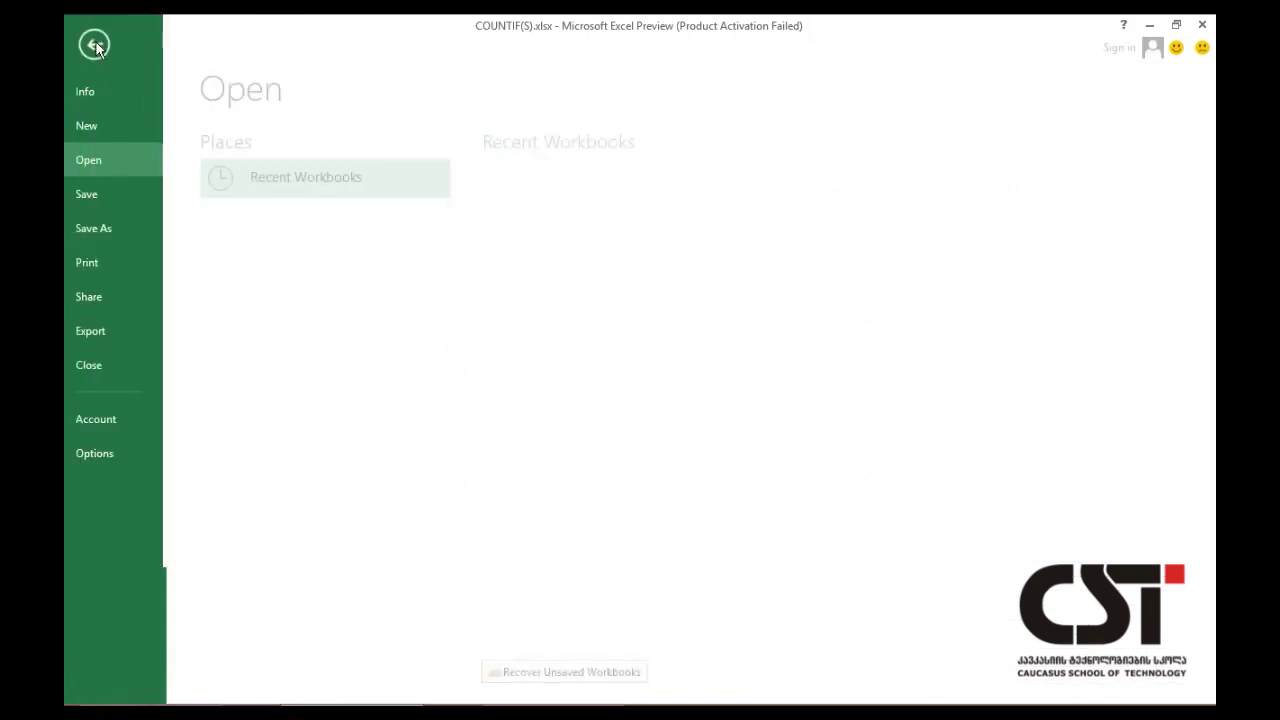
Save the workbook, then begin a Save As into the Downloads folder
click(108, 196)
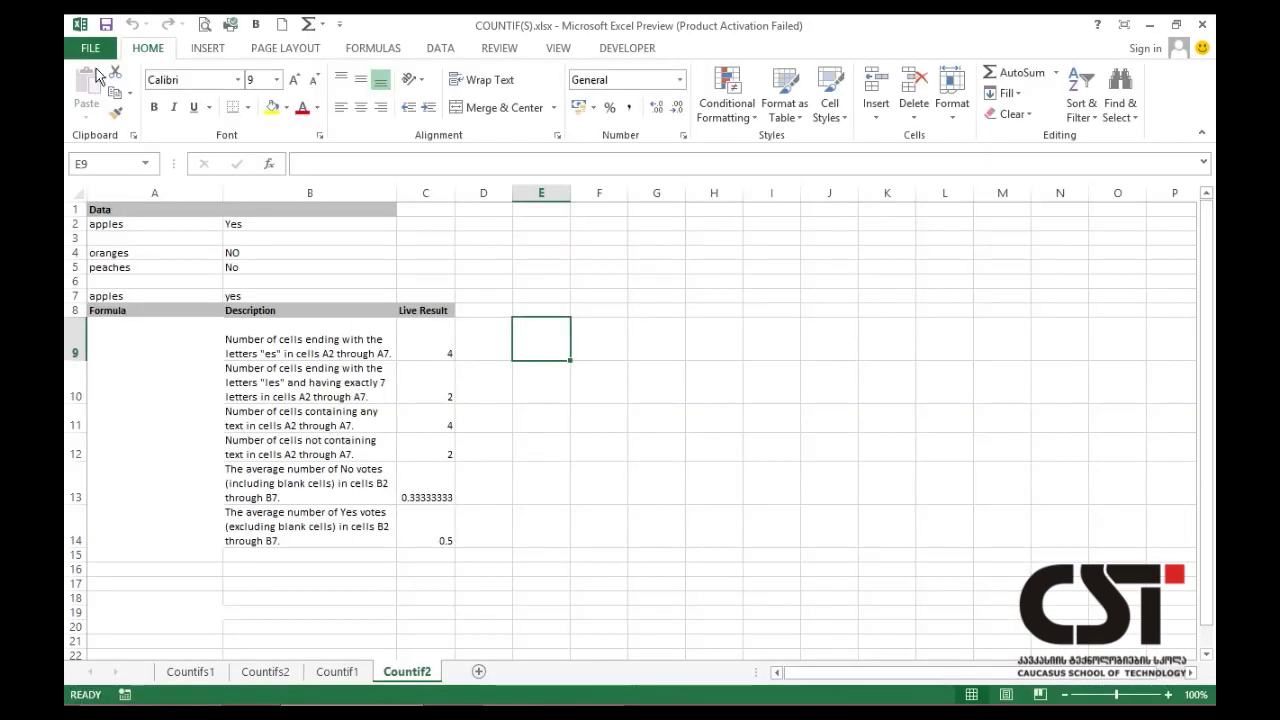
click(92, 52)
click(106, 229)
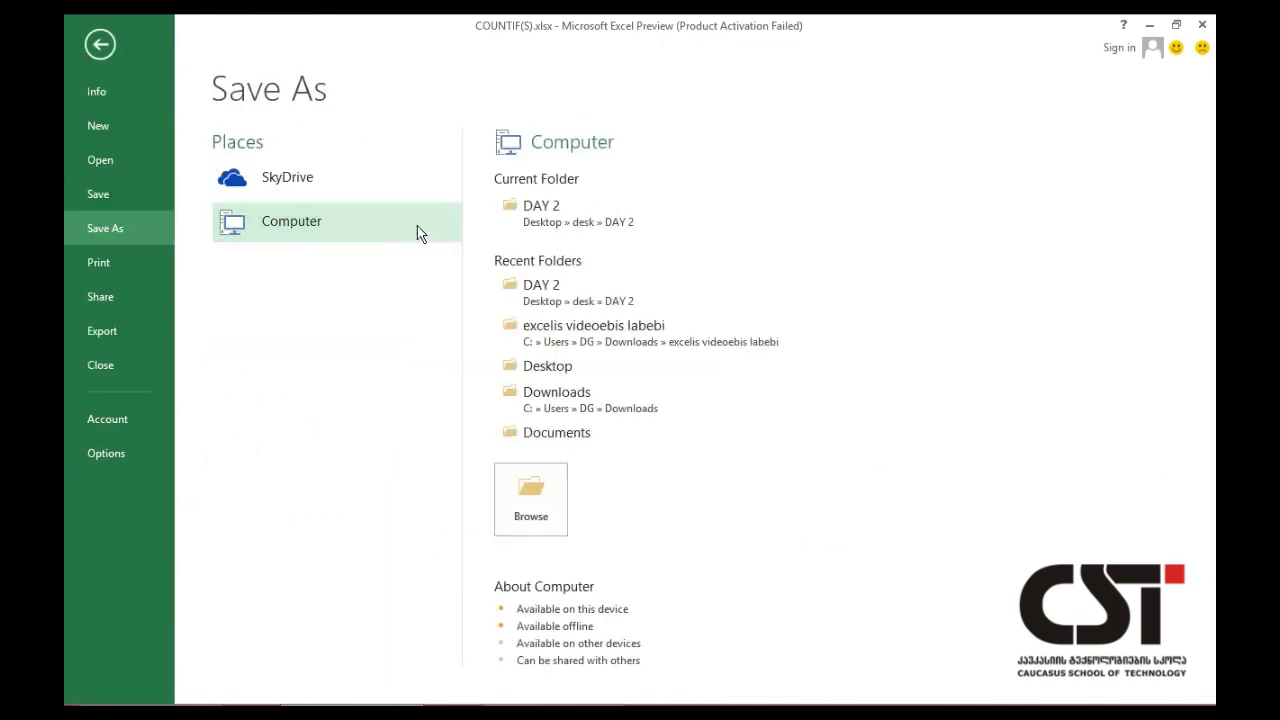
click(544, 397)
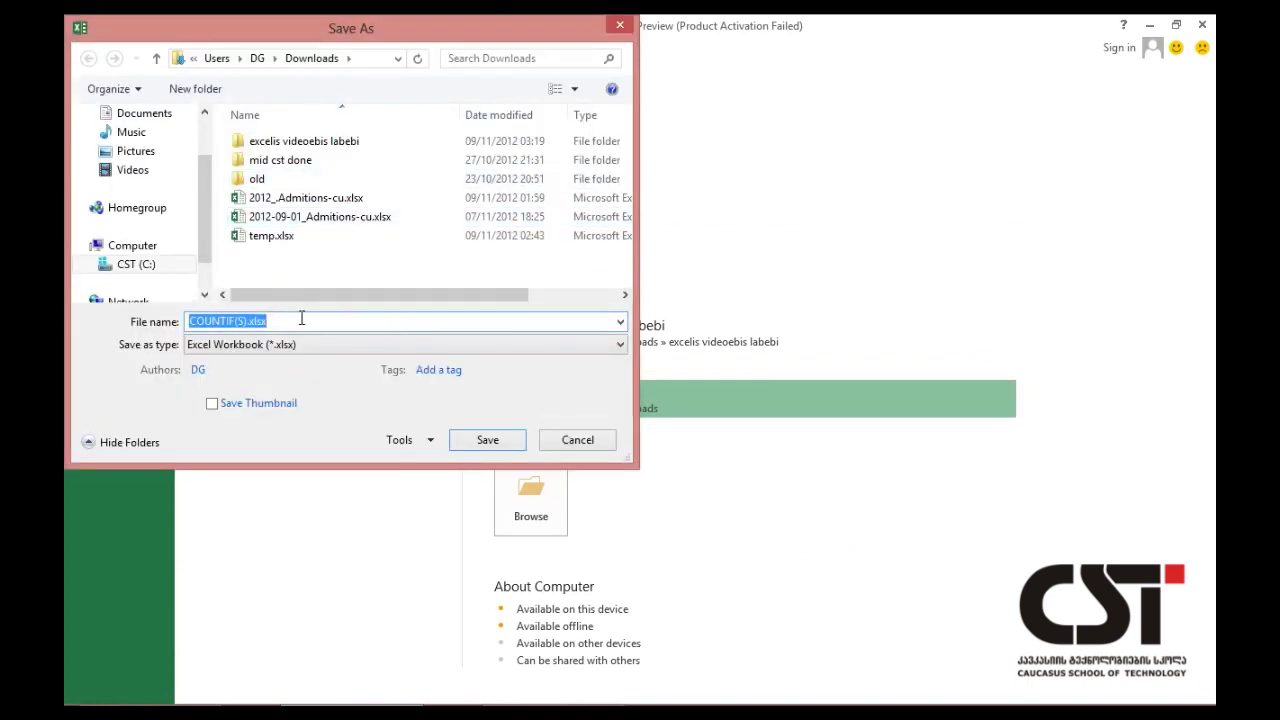
Keep Excel Workbook (*.xlsx) as the file type and bring up the Tools list
click(364, 346)
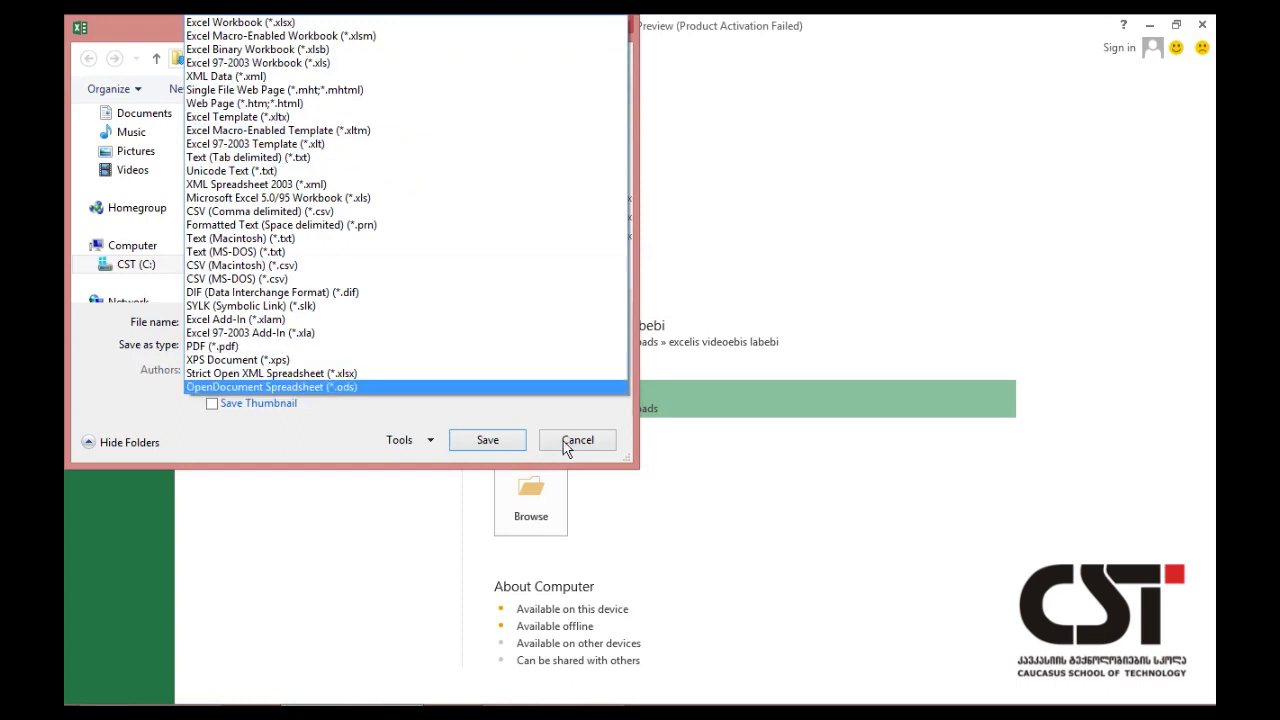
click(355, 22)
click(428, 440)
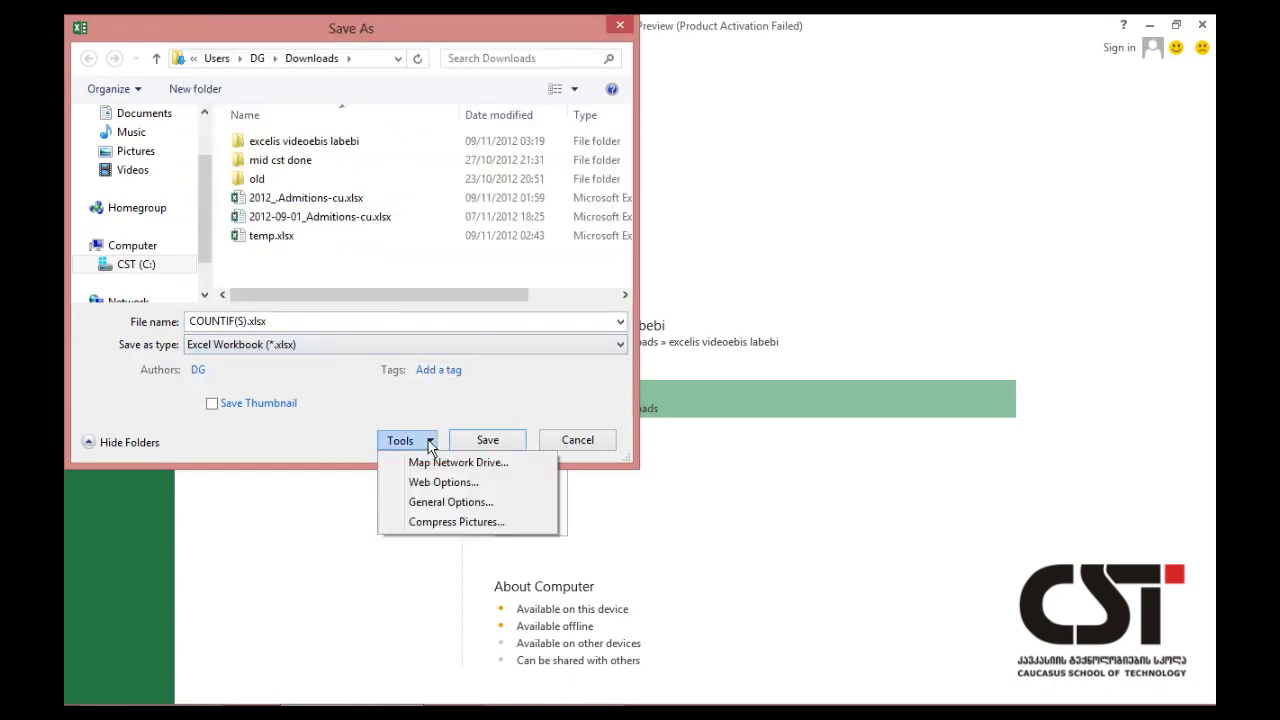
In General Options, set a password to open and a password to modify, confirming each
click(451, 502)
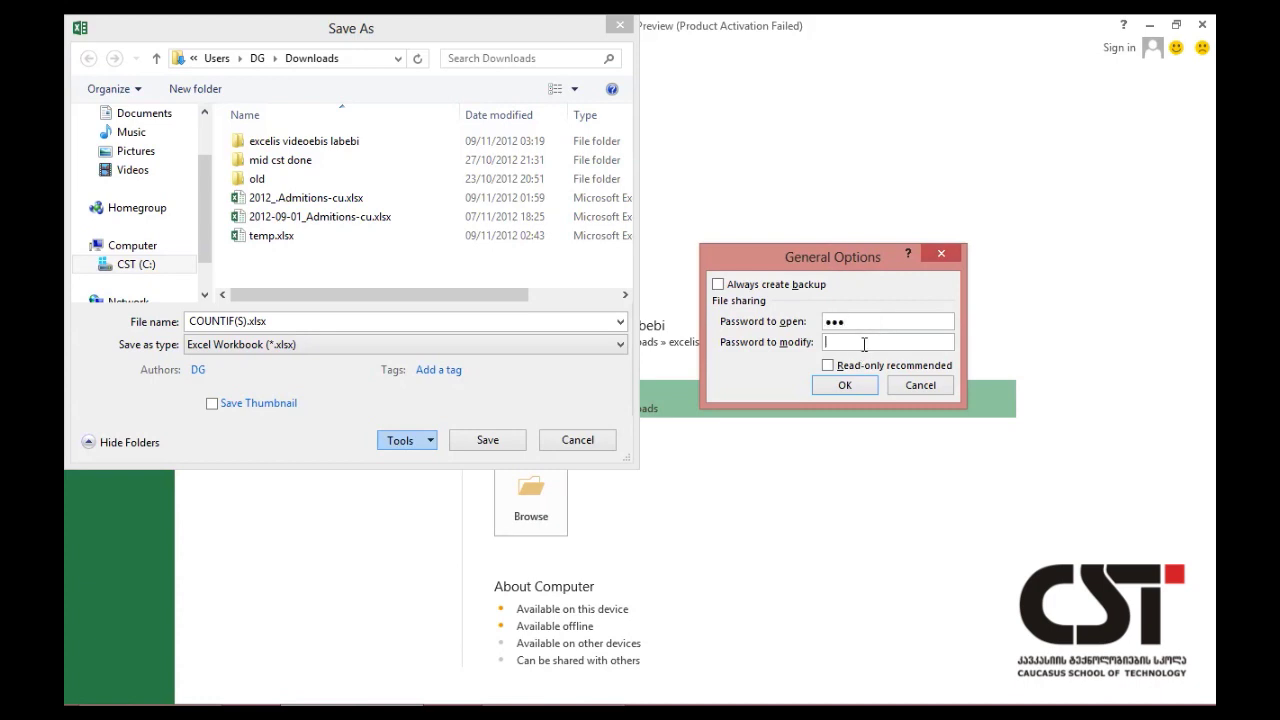
click(838, 392)
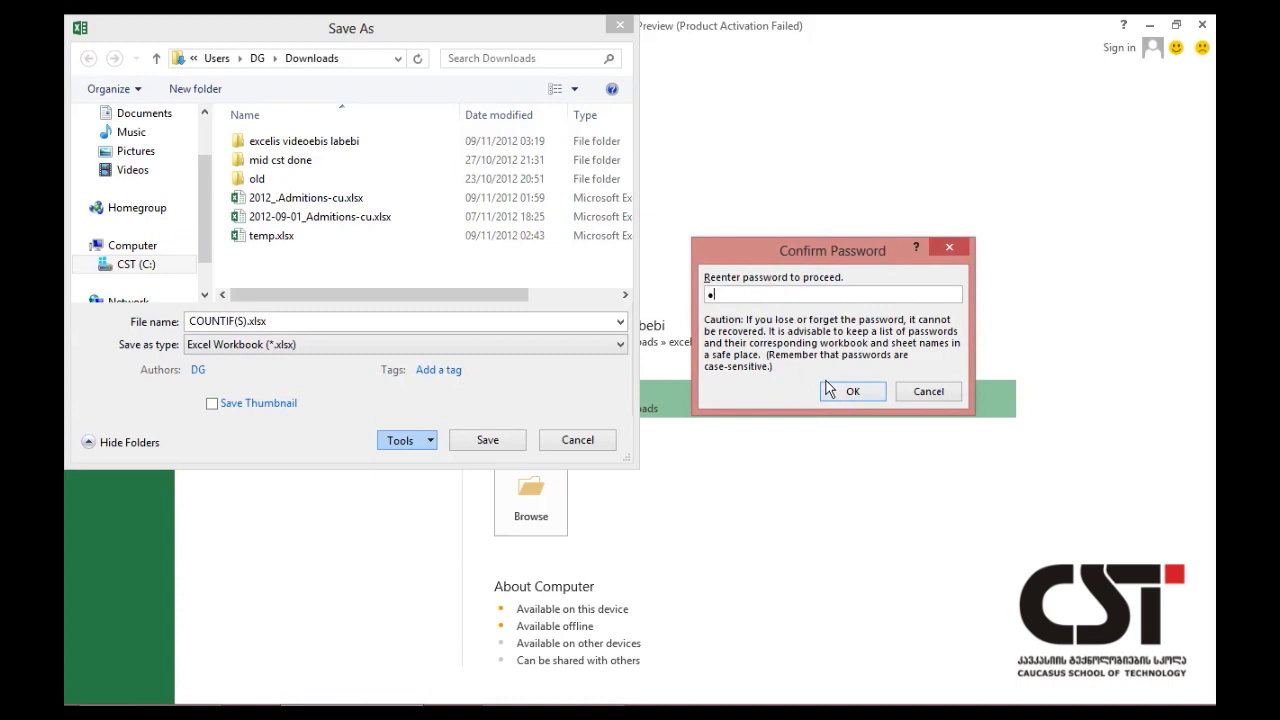
click(834, 392)
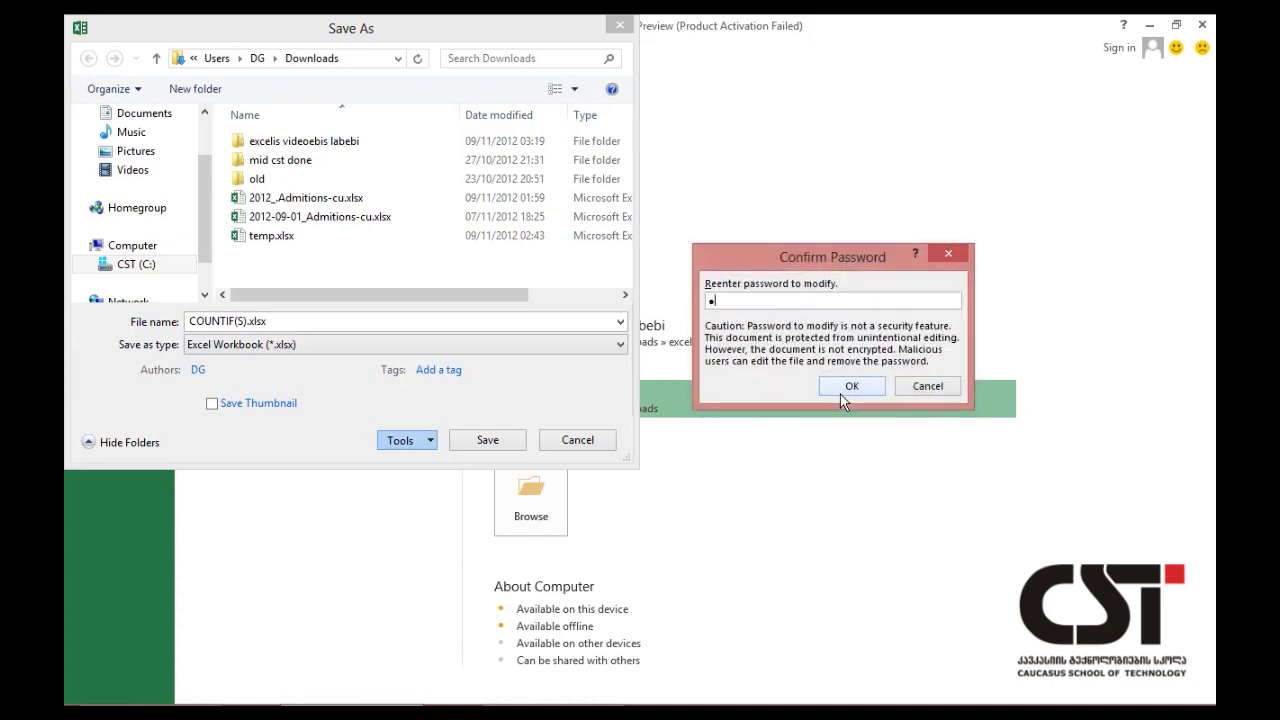
click(840, 394)
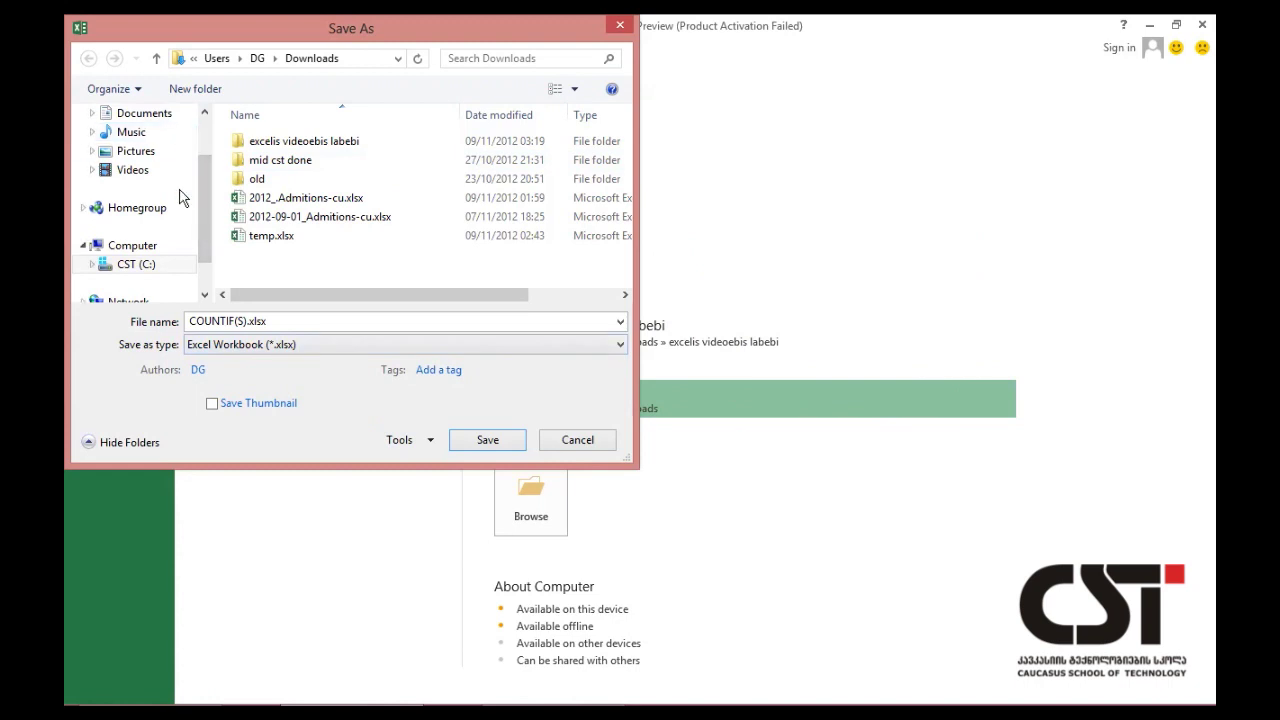
Move up from Downloads to the Desktop and save the workbook under the file name try
click(157, 58)
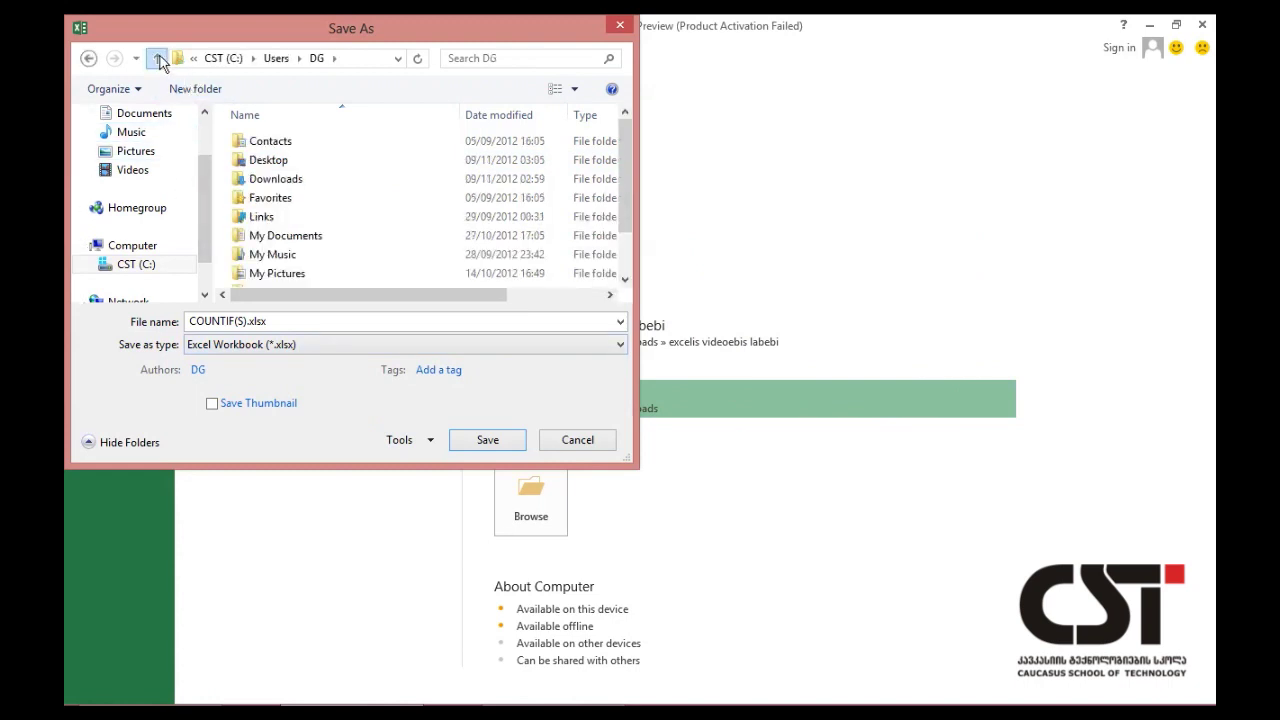
click(157, 58)
click(157, 58)
click(157, 58)
click(157, 58)
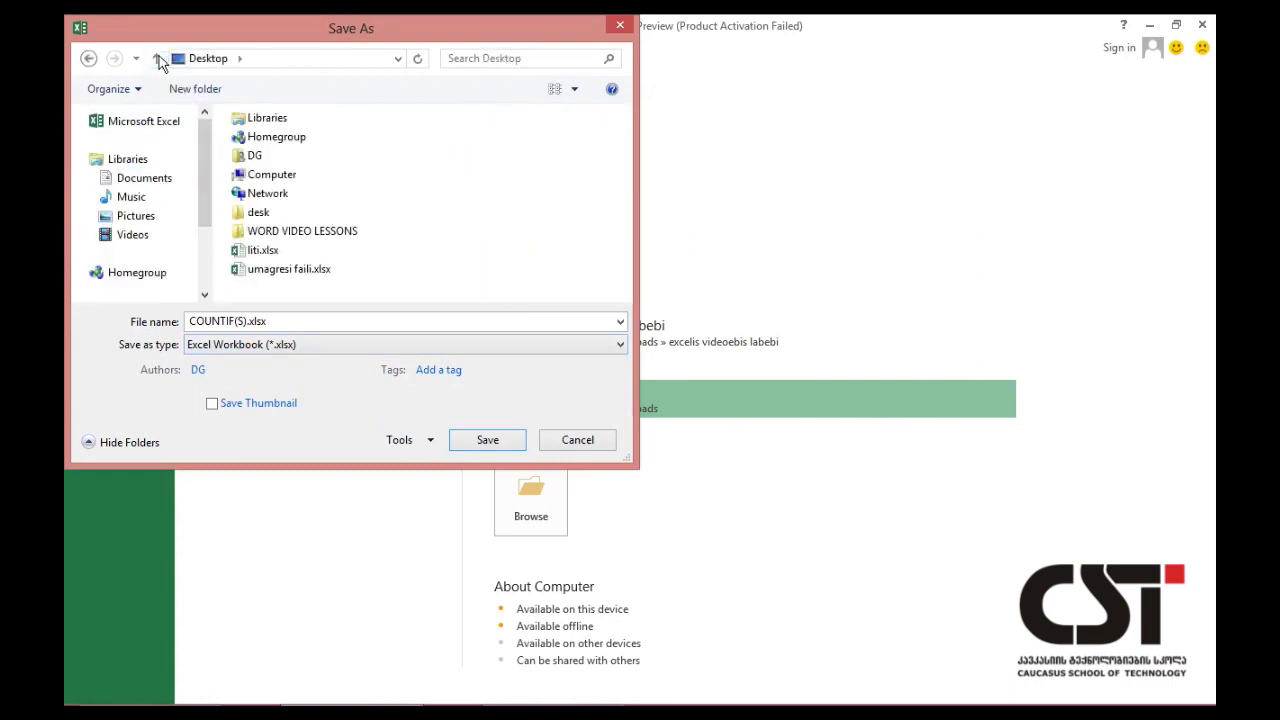
click(277, 321)
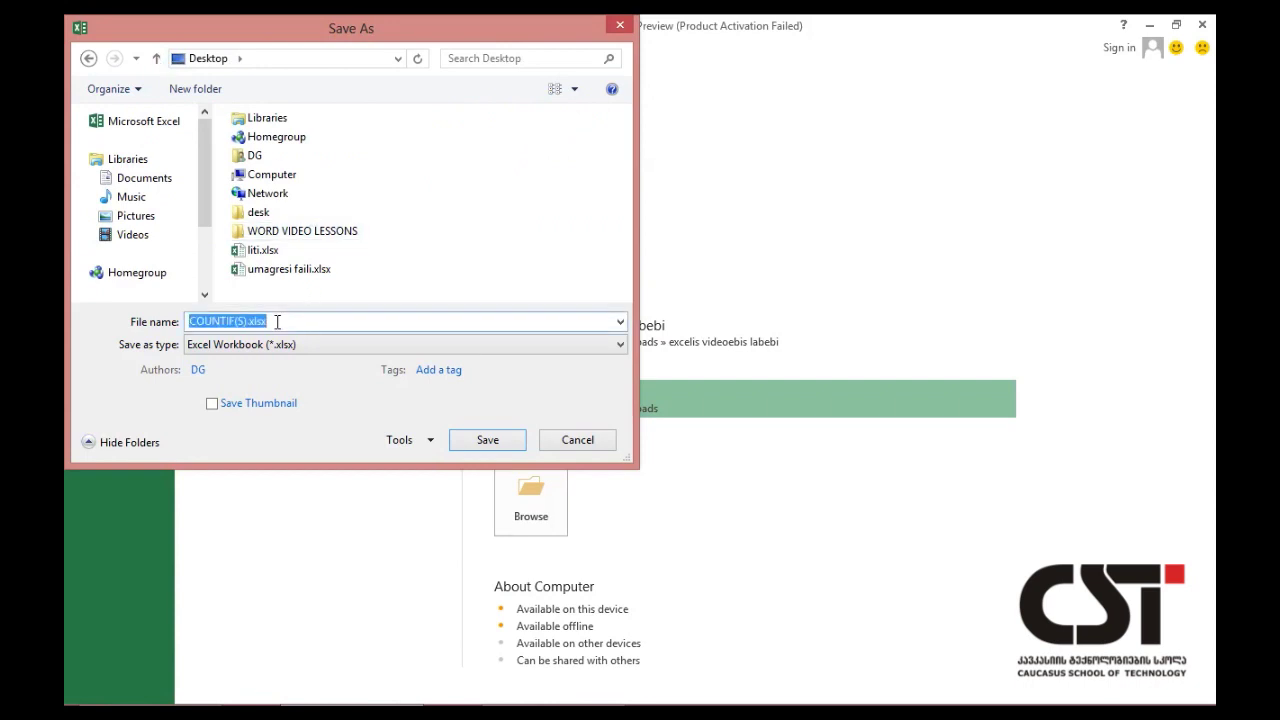
text(try)
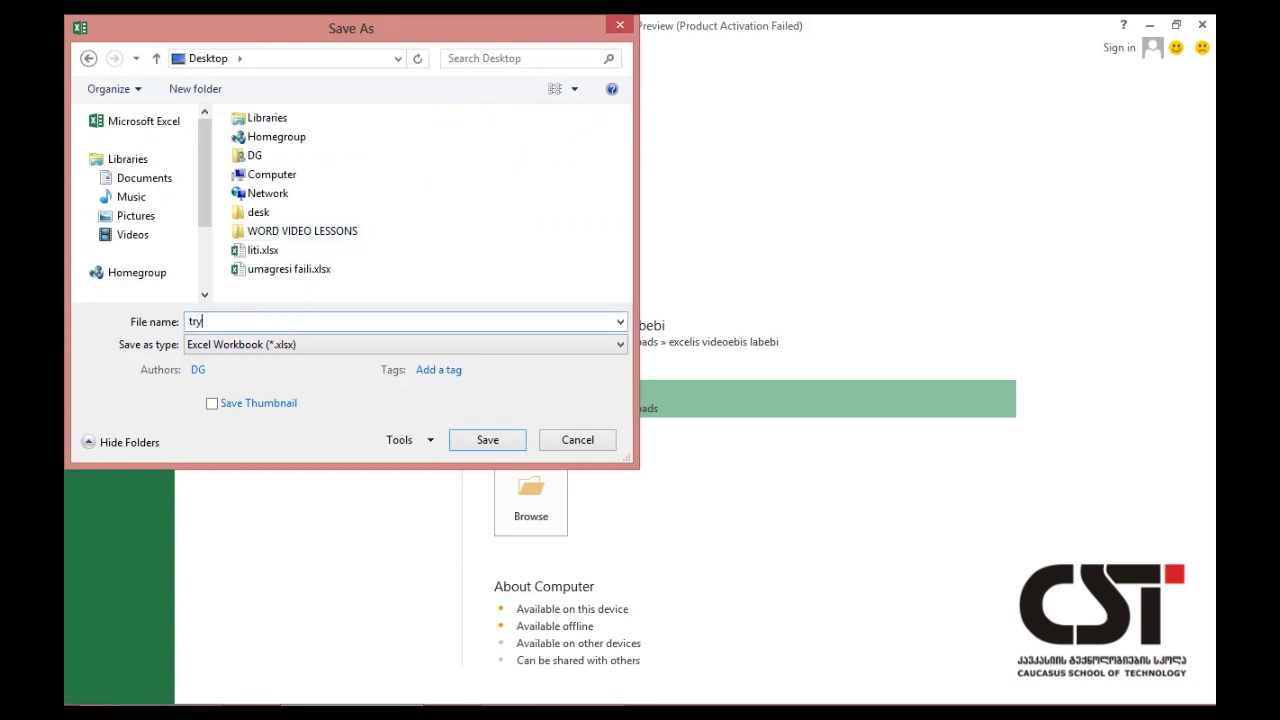
key(Escape)
key(Escape)
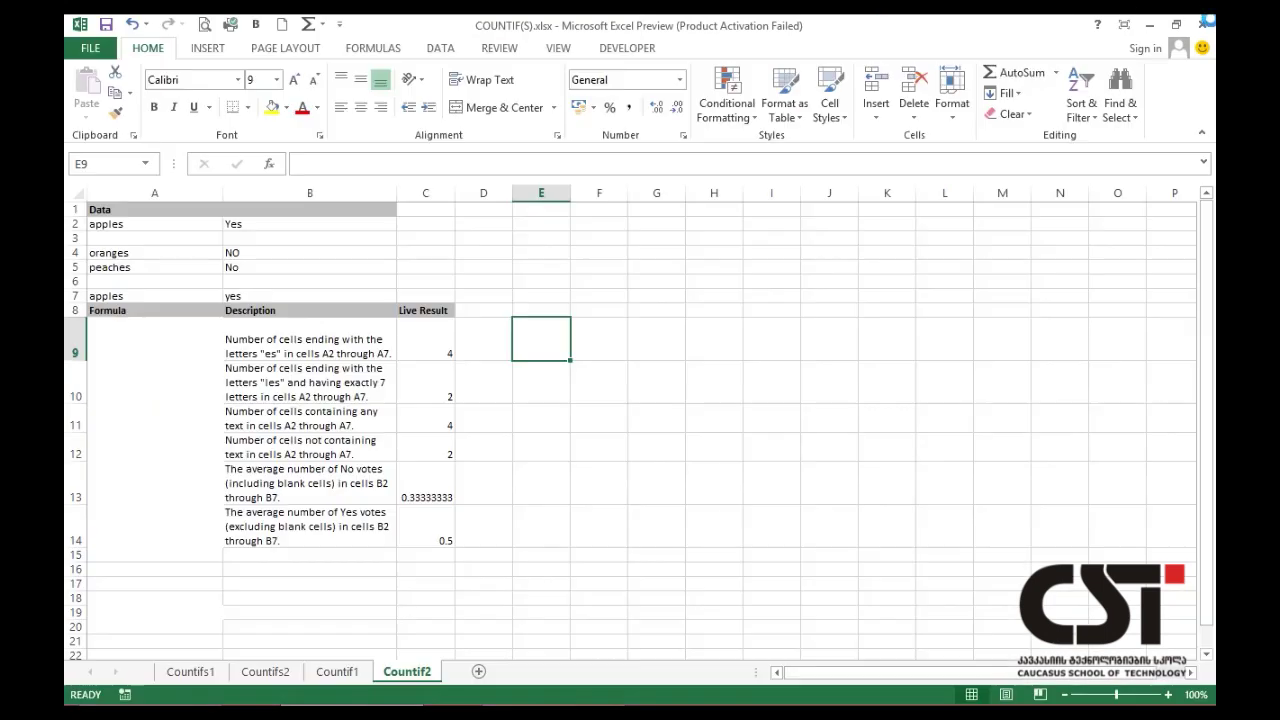
mouse_move(1210, 20)
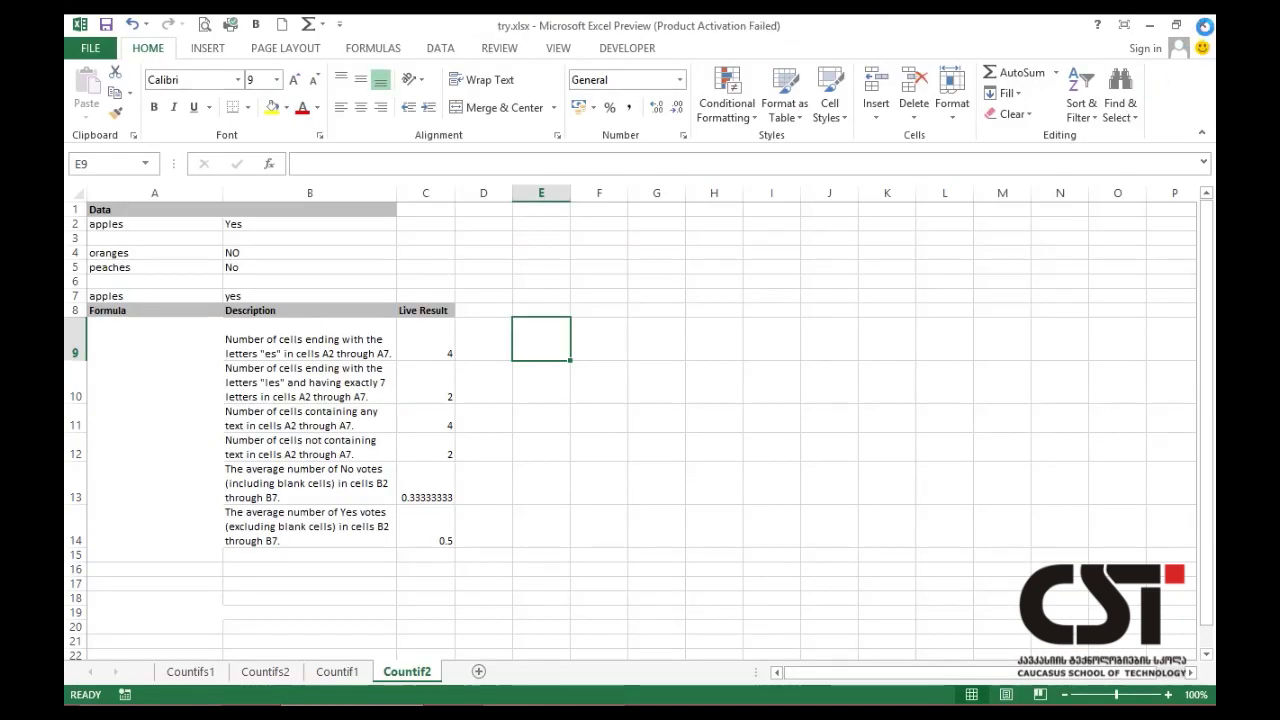
Close Excel, reopen try.xlsx from the desktop with its open password, choosing Read Only
click(1205, 30)
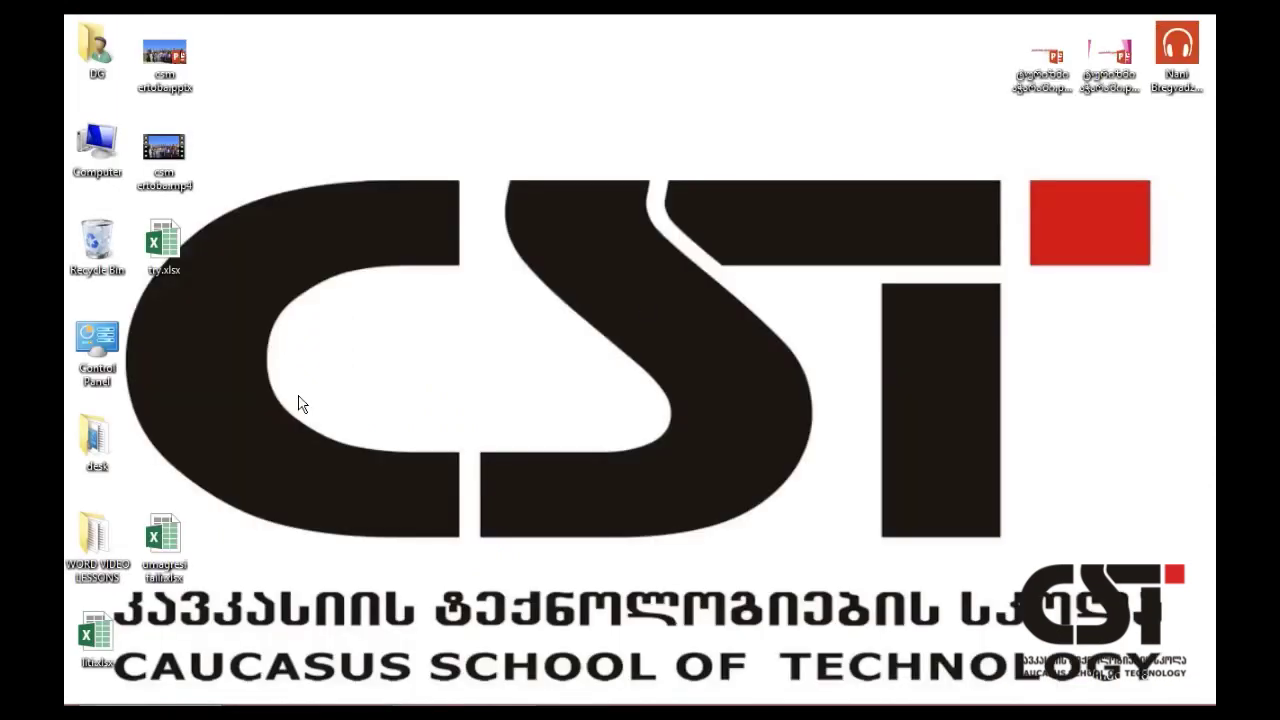
double_click(164, 245)
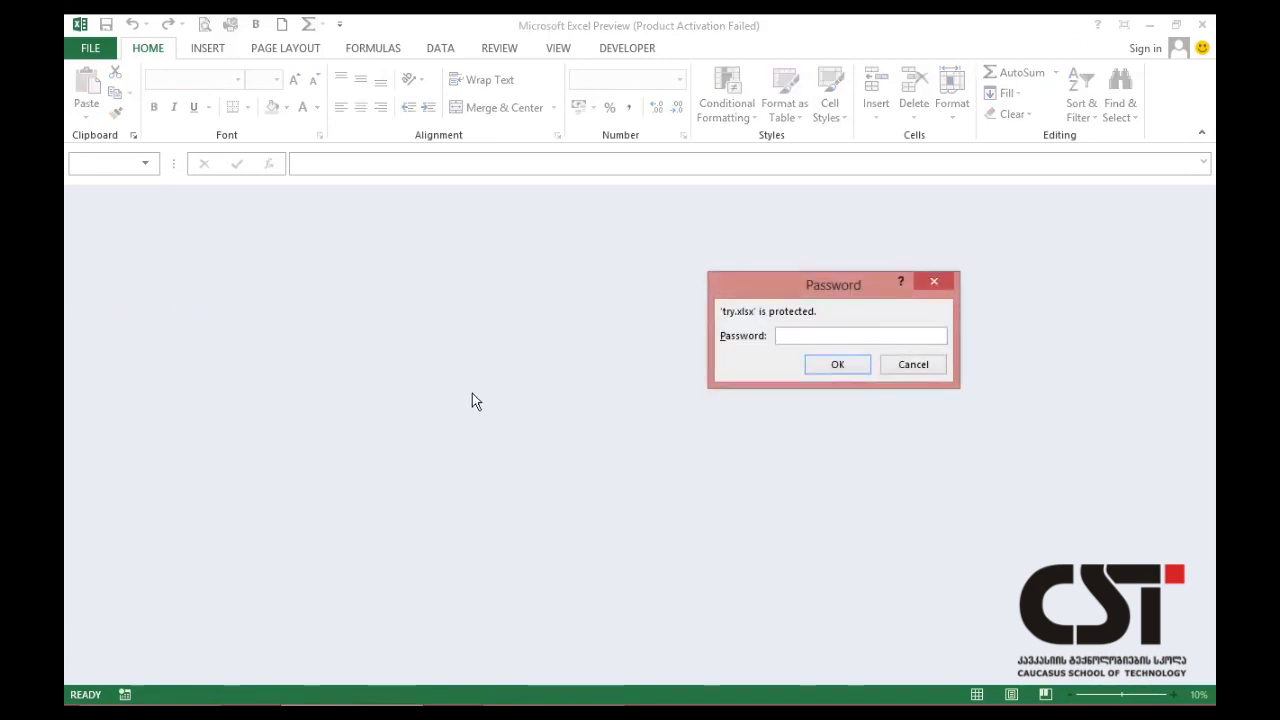
click(828, 364)
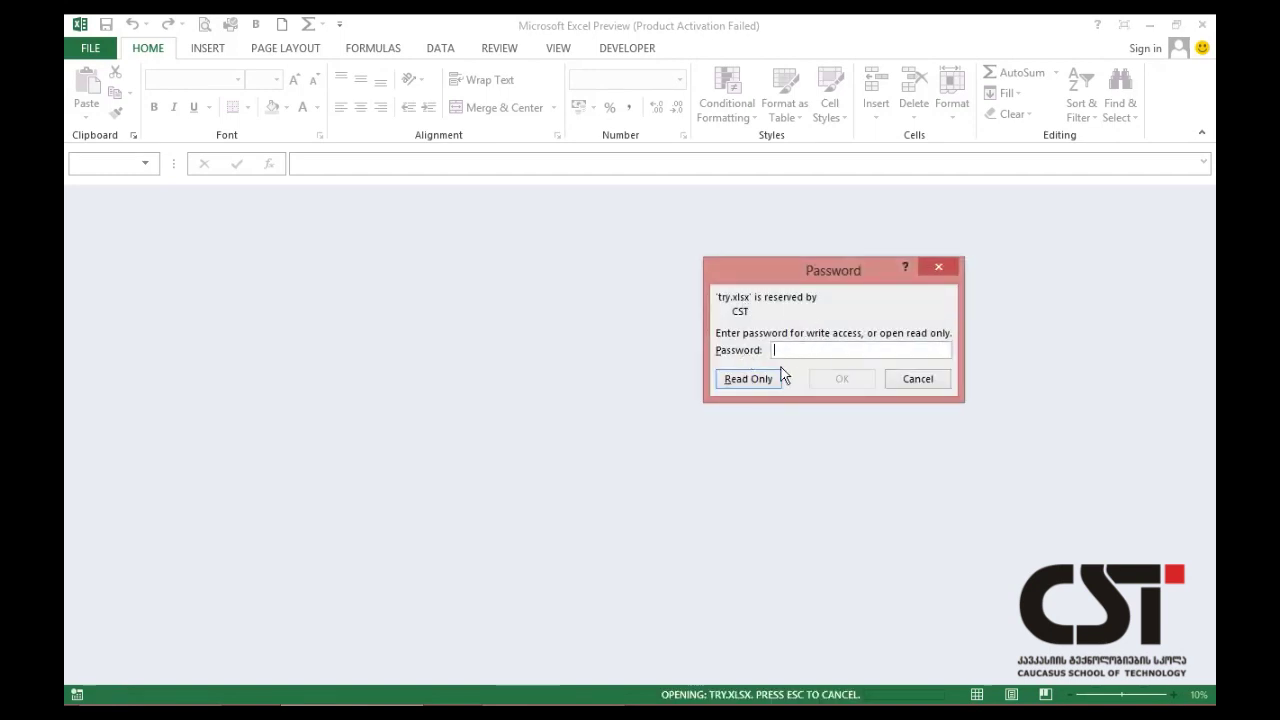
click(766, 378)
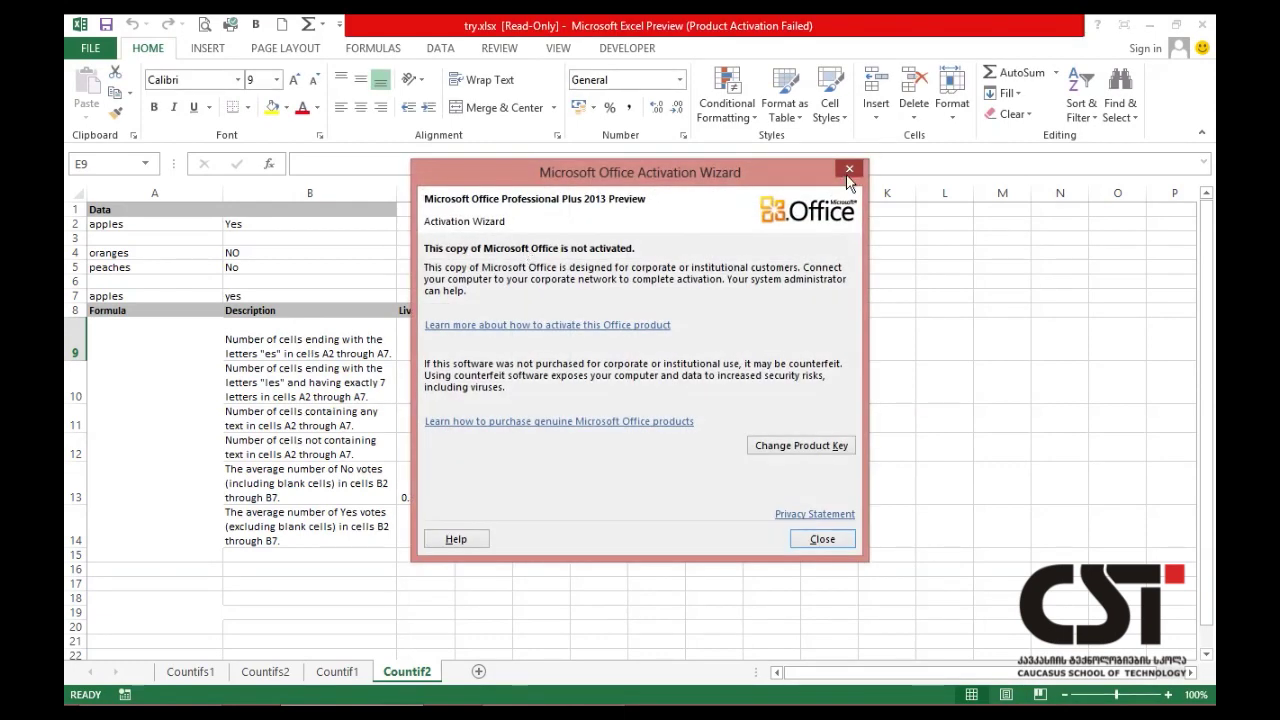
click(849, 170)
click(288, 345)
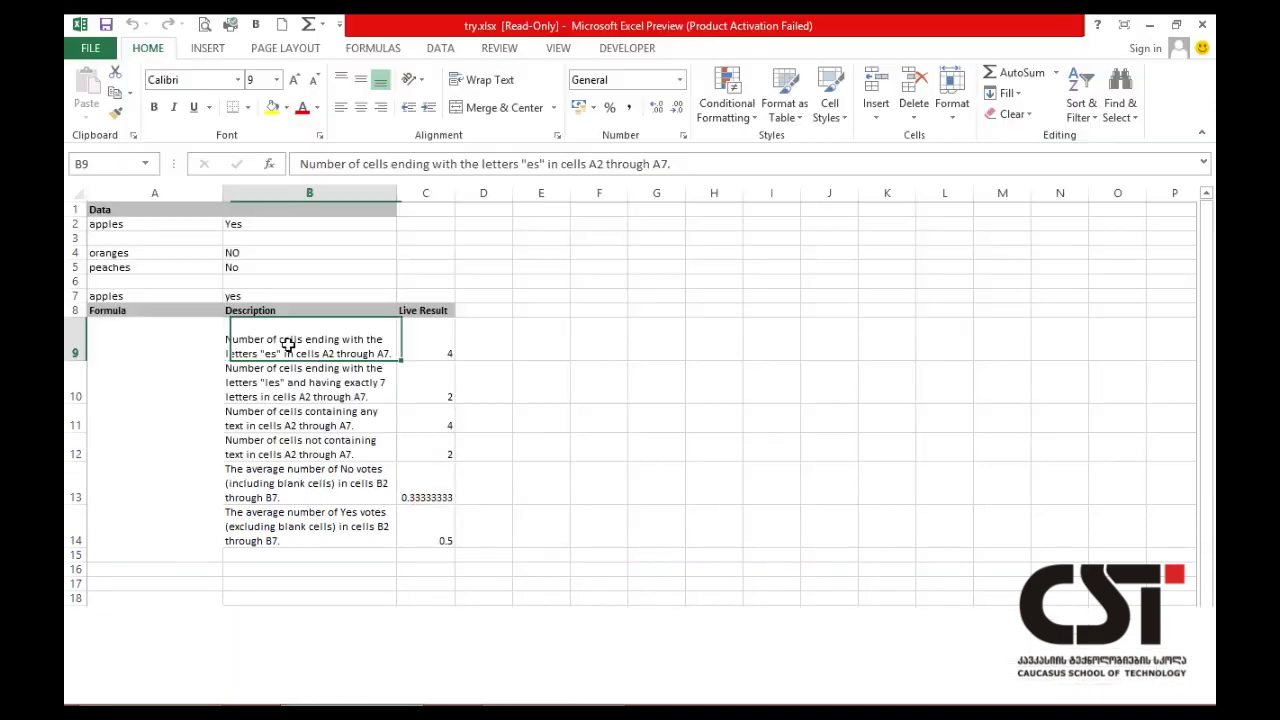
Enter test text hgjh in B6 and jhvhkv in B7
click(355, 279)
text(hgjh)
key(Return)
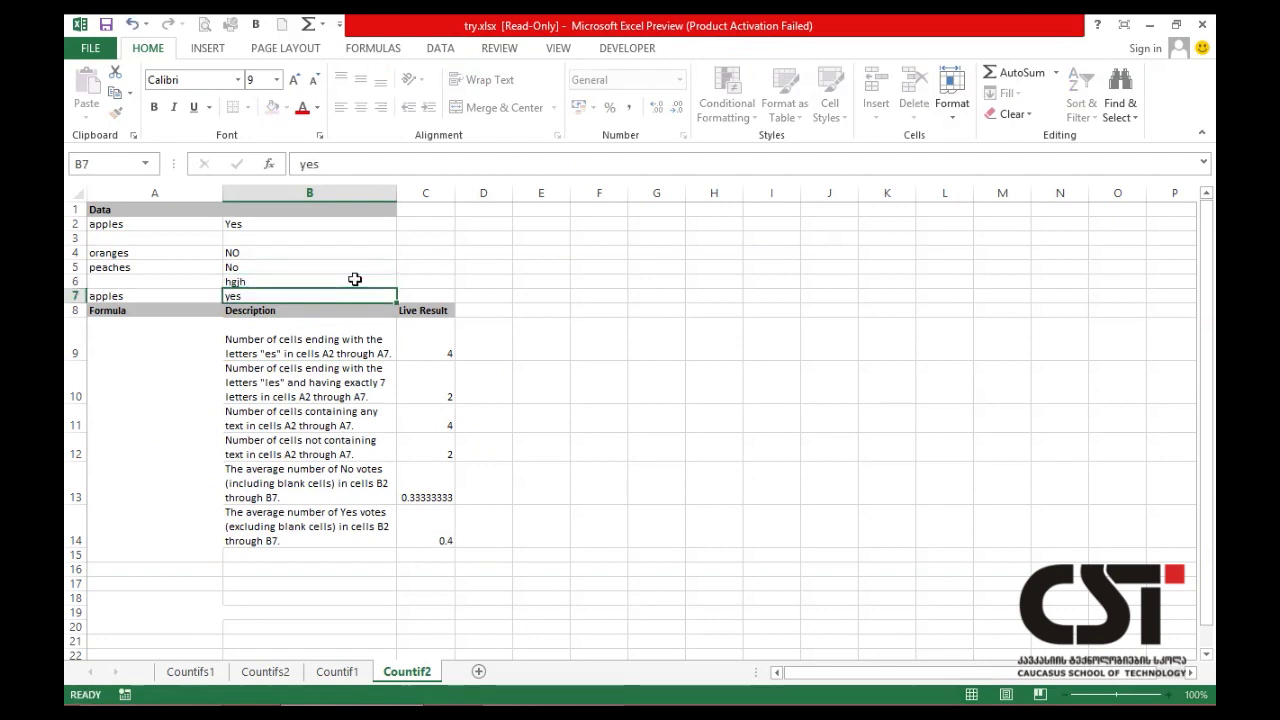
text(jhvhkv)
key(Return)
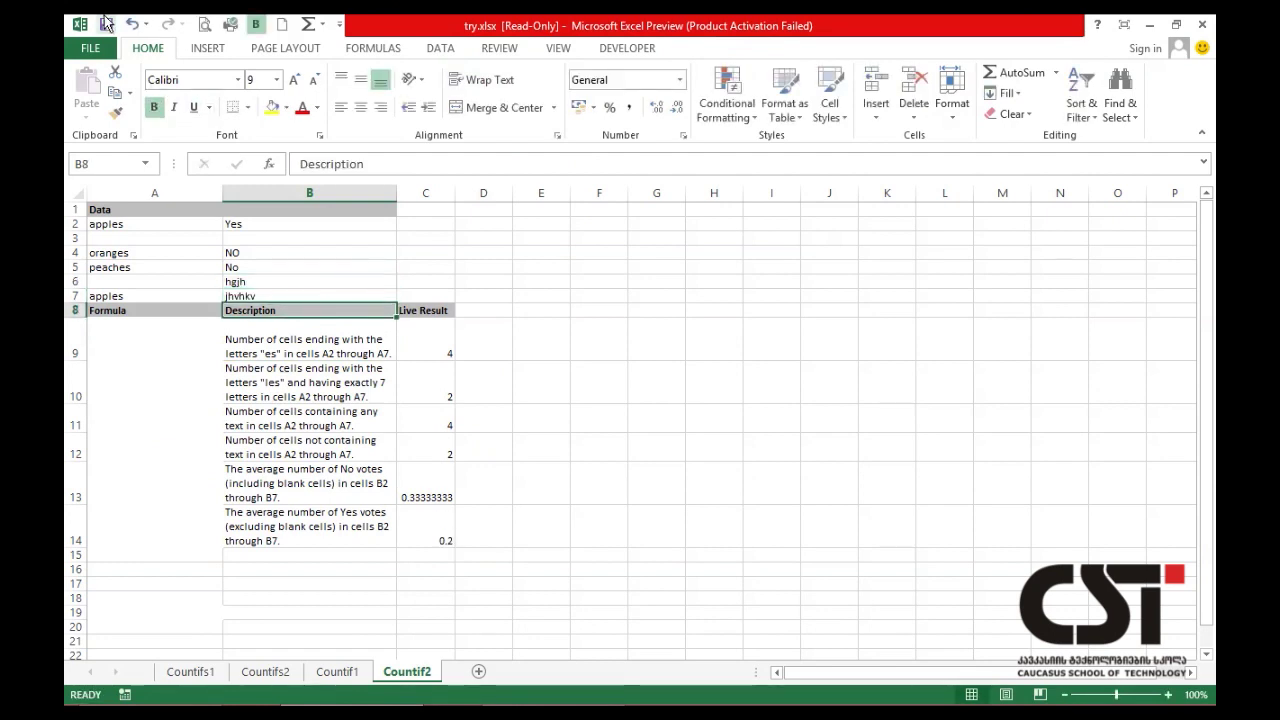
Try to save, acknowledge the read-only warning, then close Excel without saving
click(105, 24)
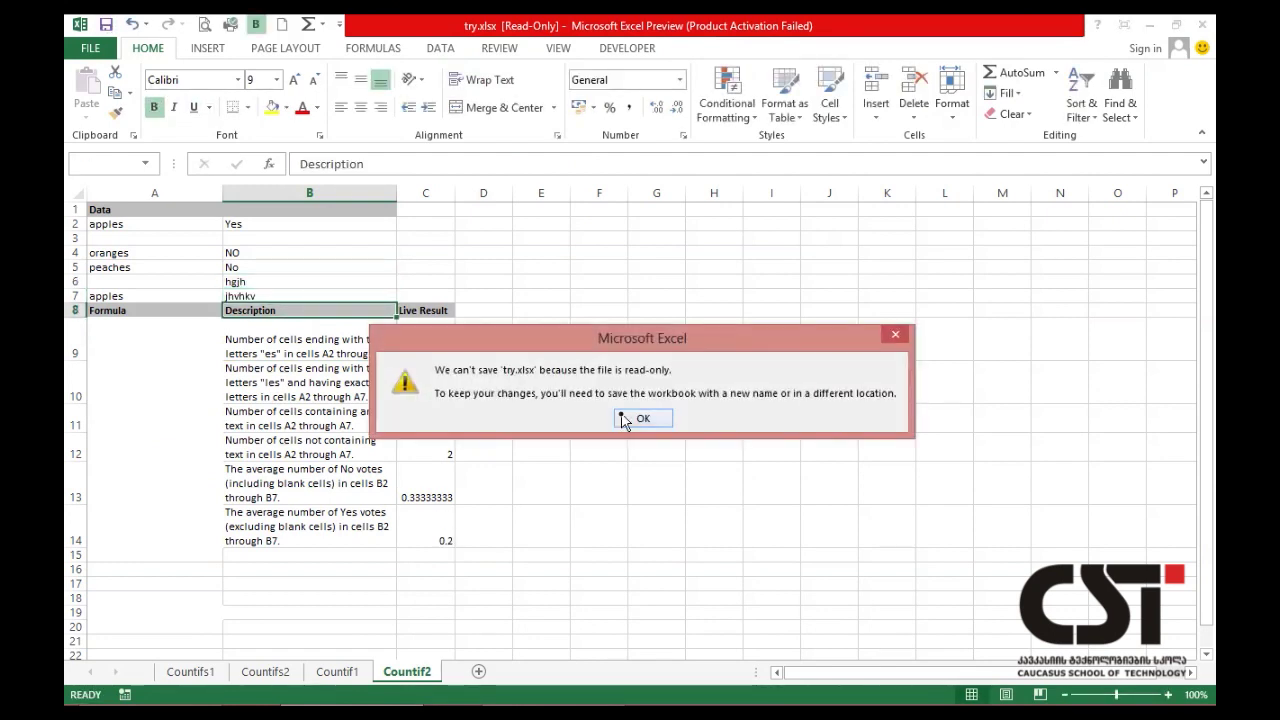
click(640, 418)
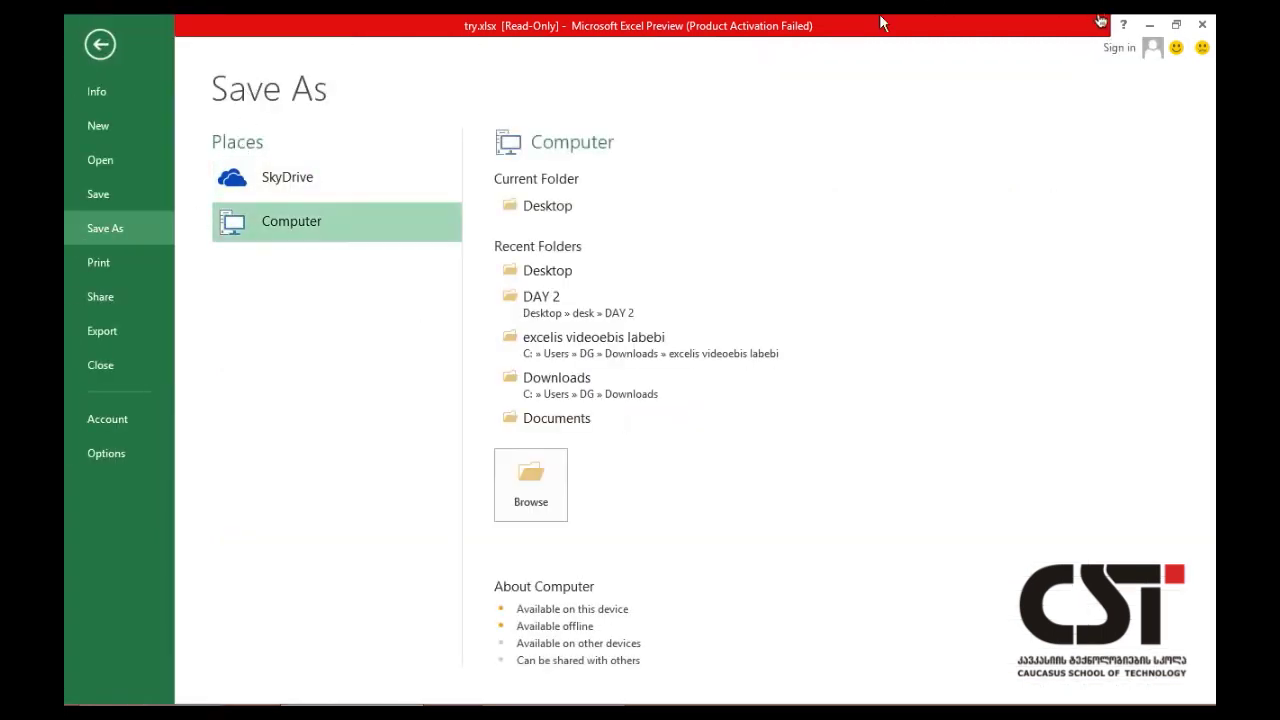
click(1208, 20)
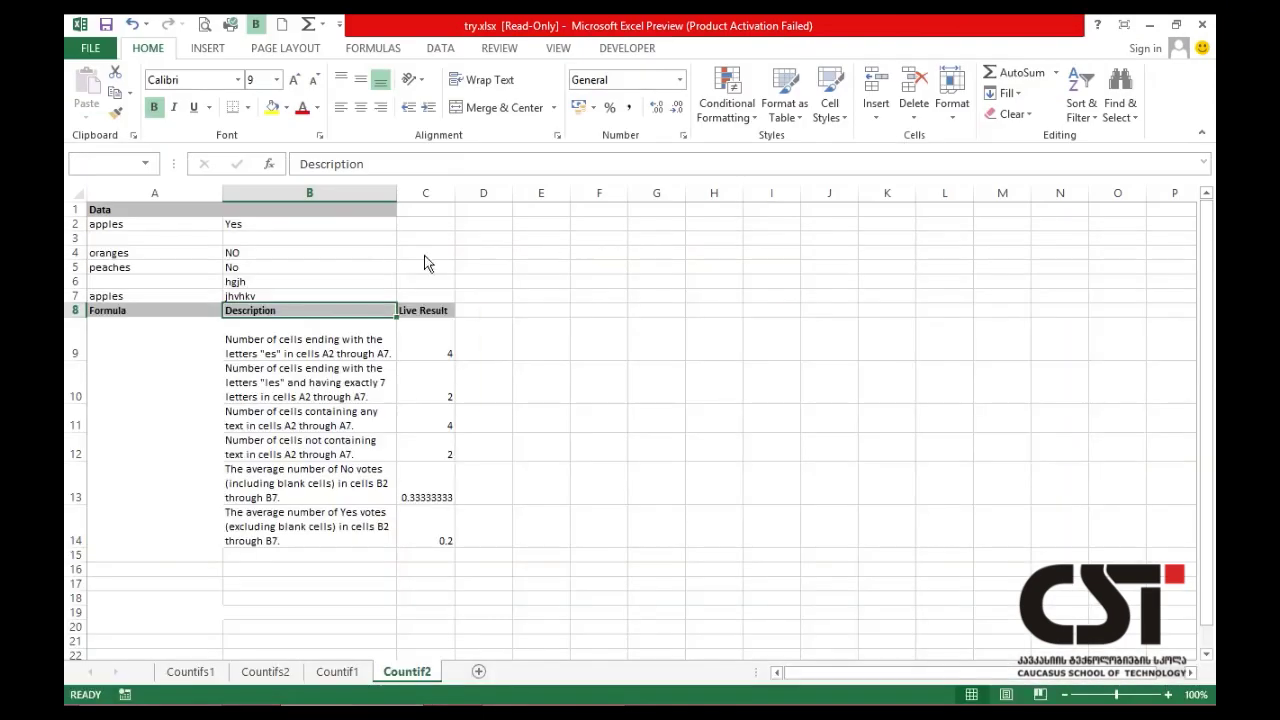
click(660, 390)
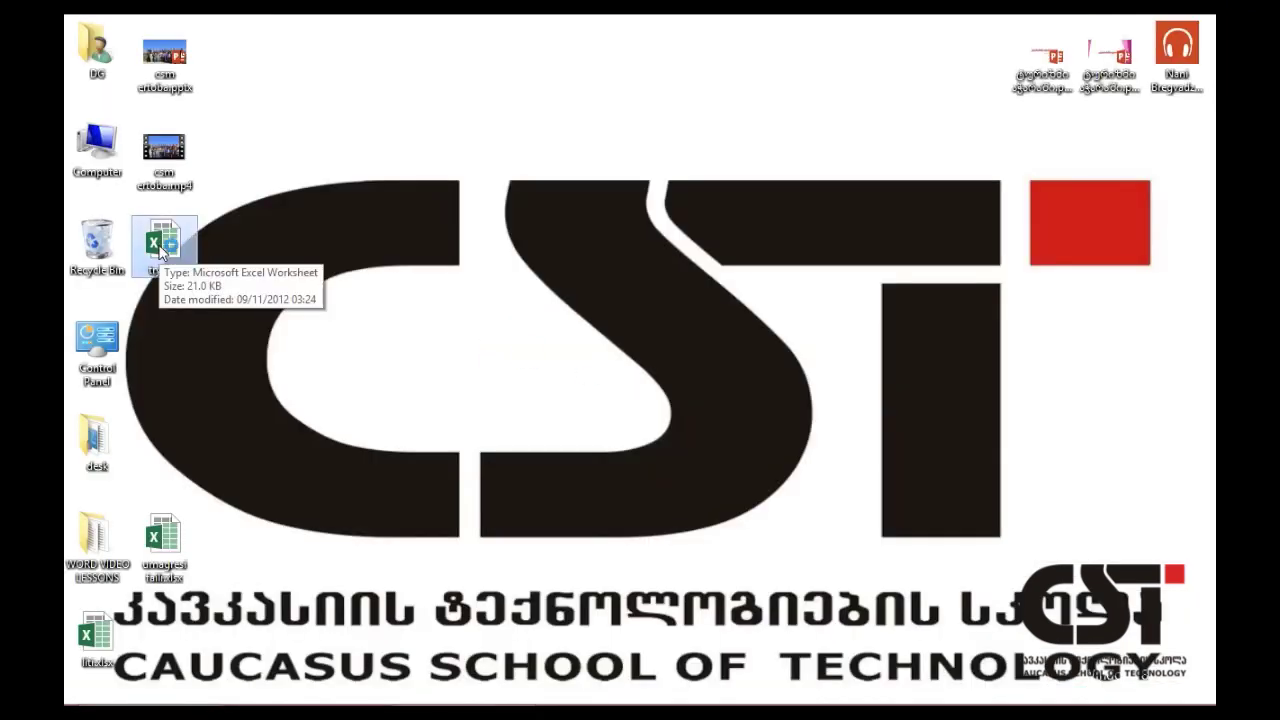
Reopen try.xlsx from the desktop, supplying the open password and then the modify password
double_click(161, 252)
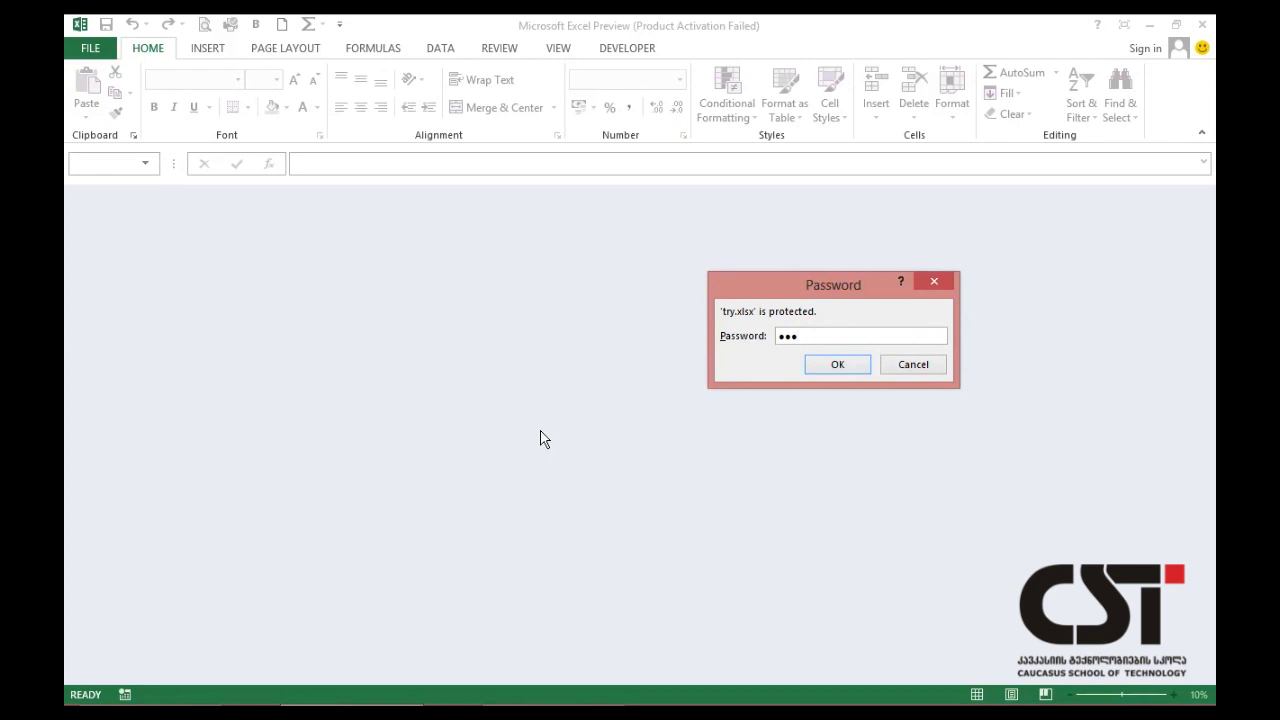
key(Return)
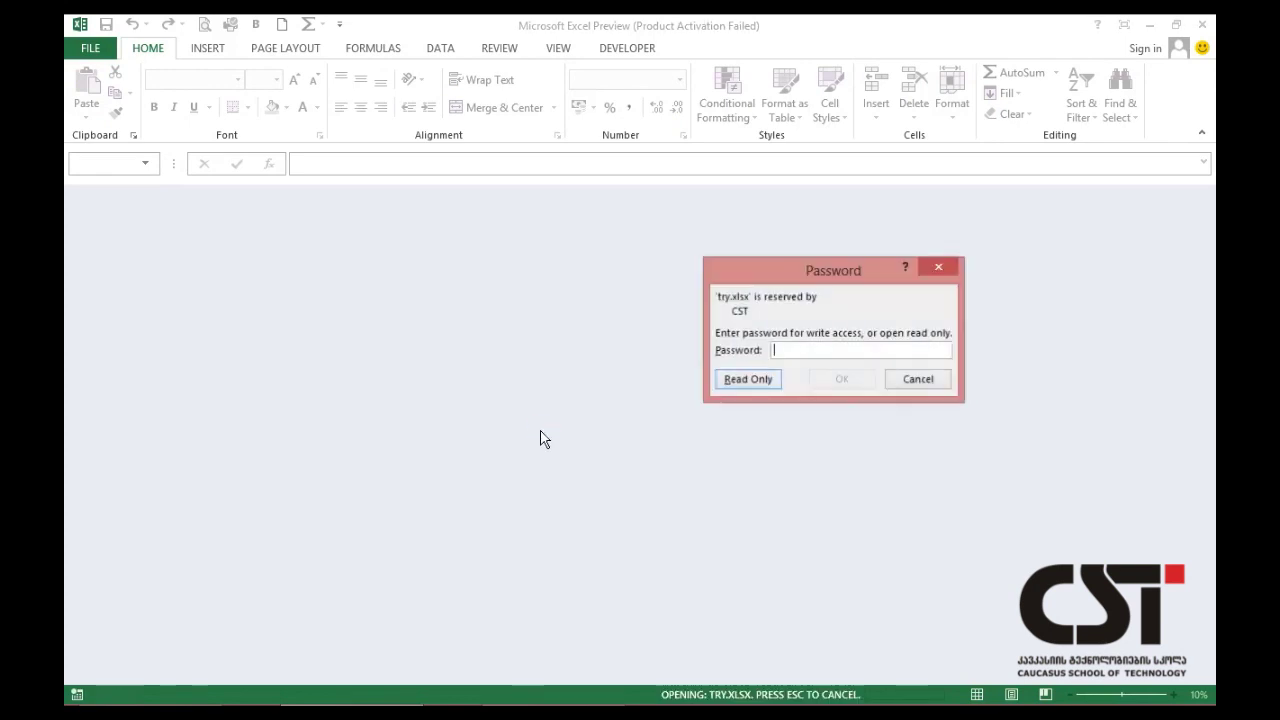
key(Return)
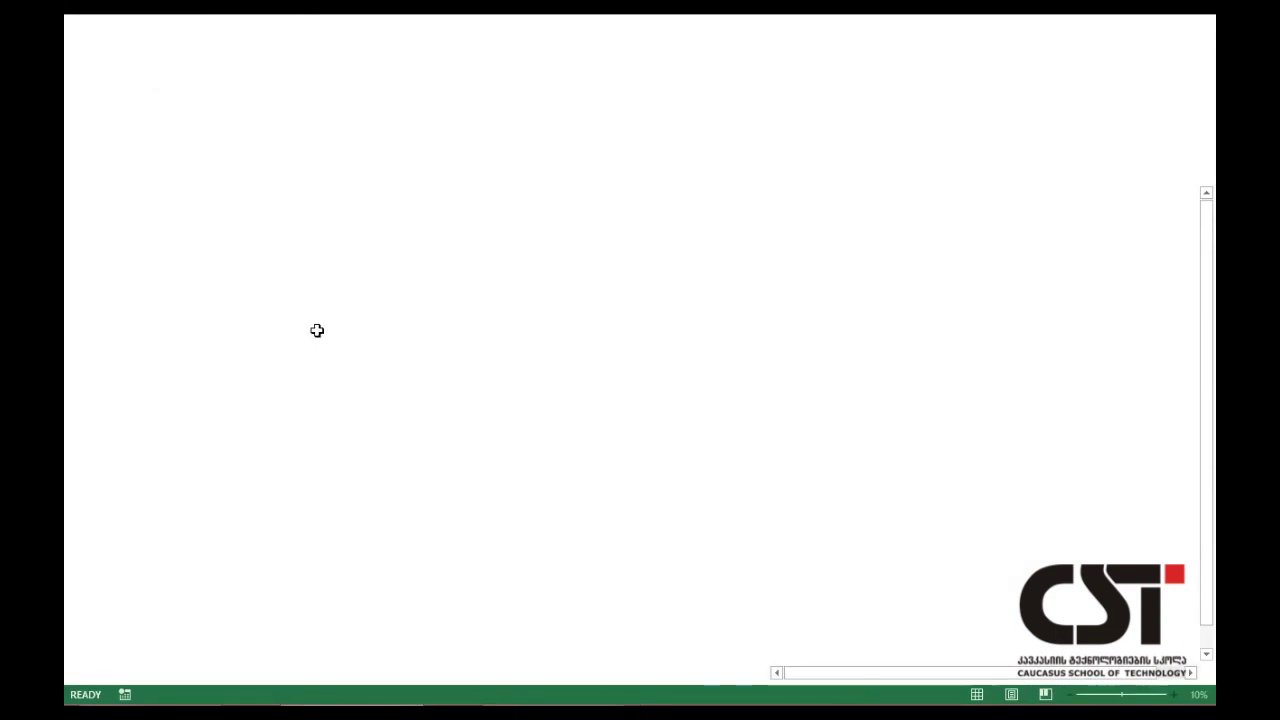
Enter gvjhvhk in F6 and kjv in F7 and F8, then save try.xlsx and close Excel
click(307, 293)
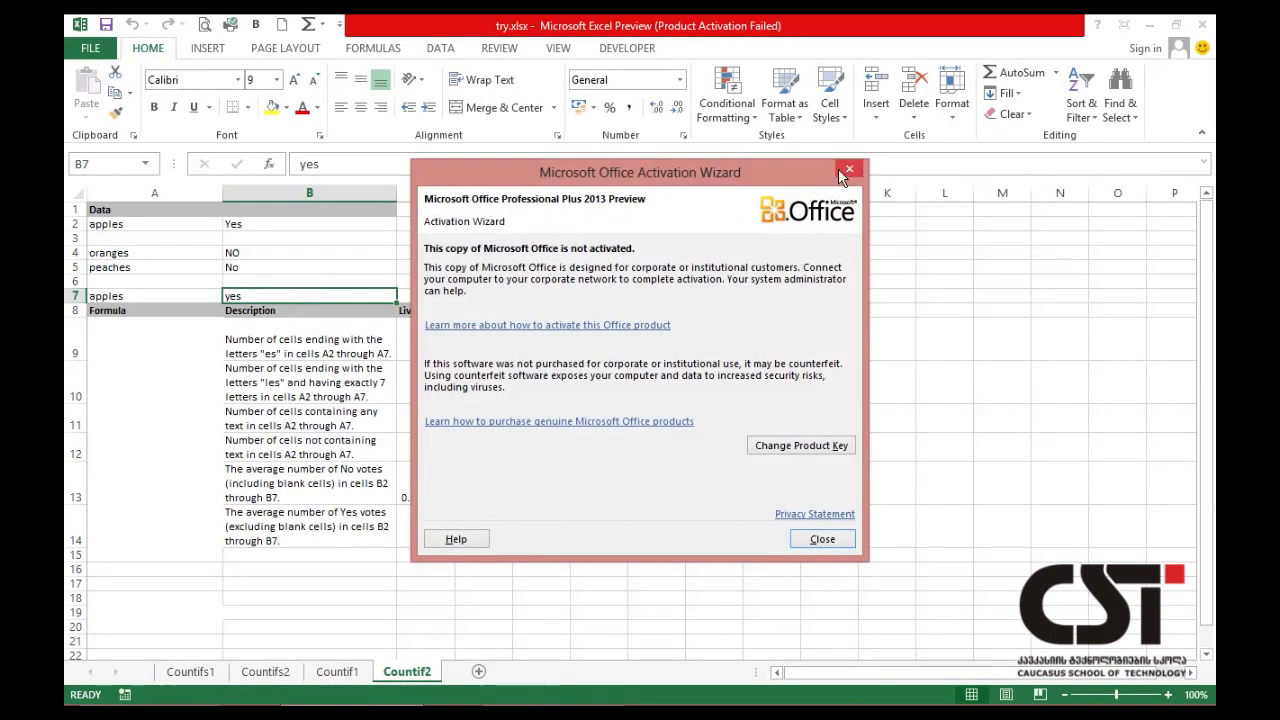
click(849, 168)
click(606, 281)
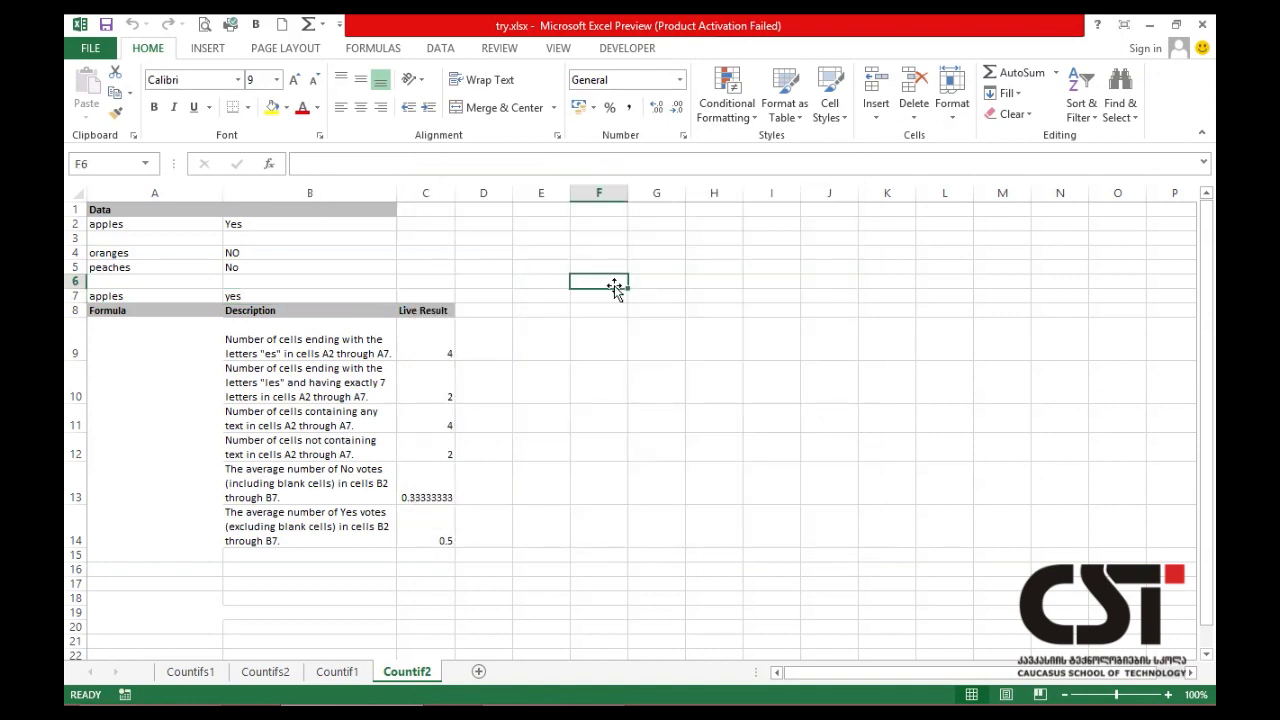
text(gvjhvhk)
key(Return)
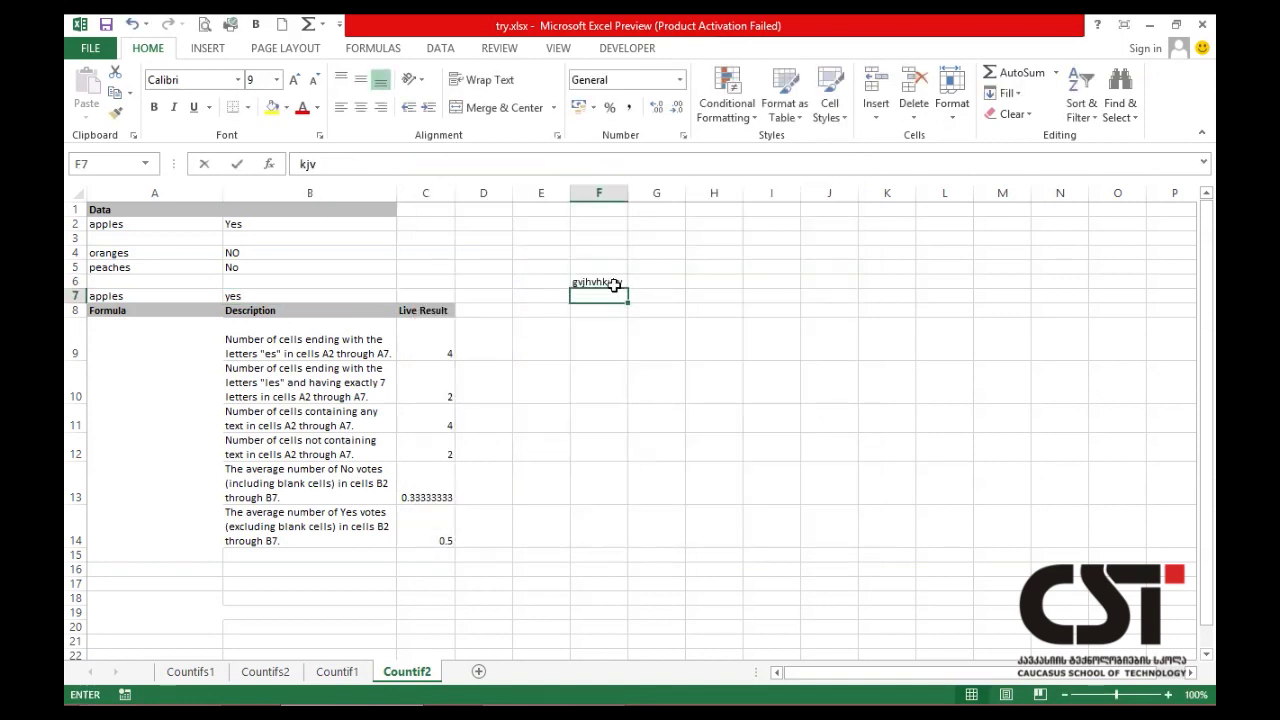
text(kjv)
key(Return)
text(kjv)
key(Return)
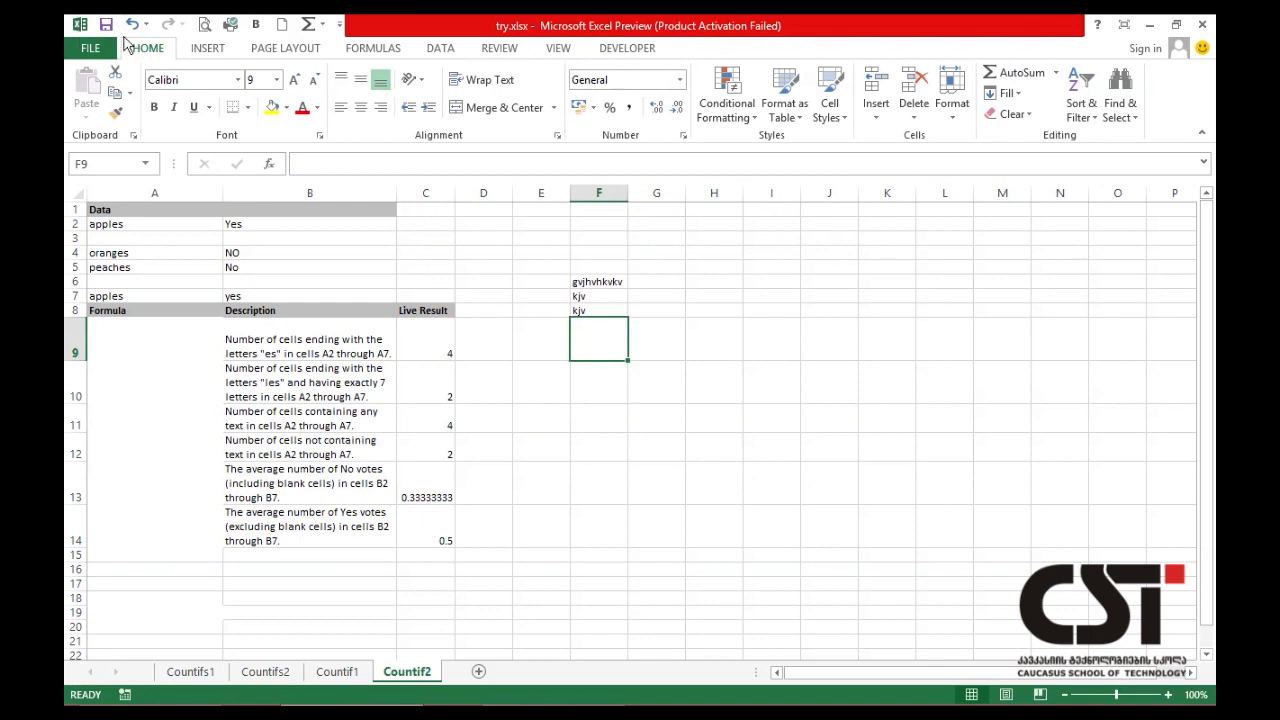
click(105, 24)
click(1202, 24)
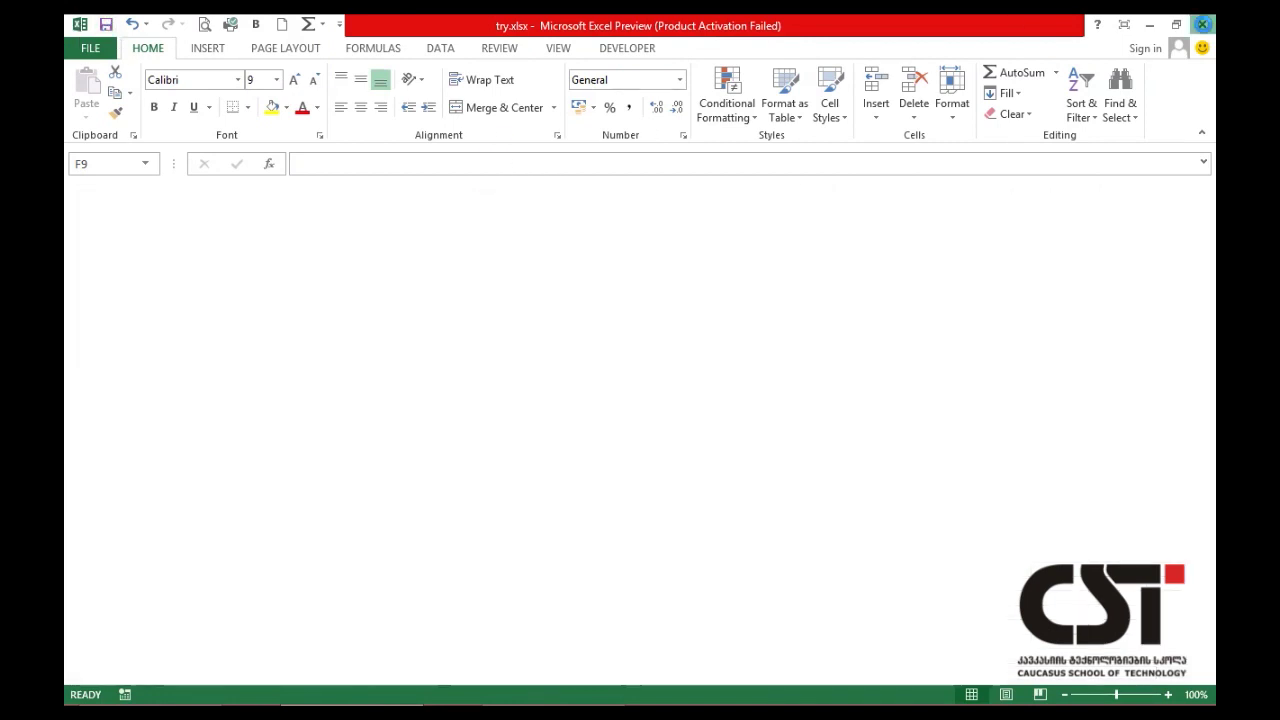